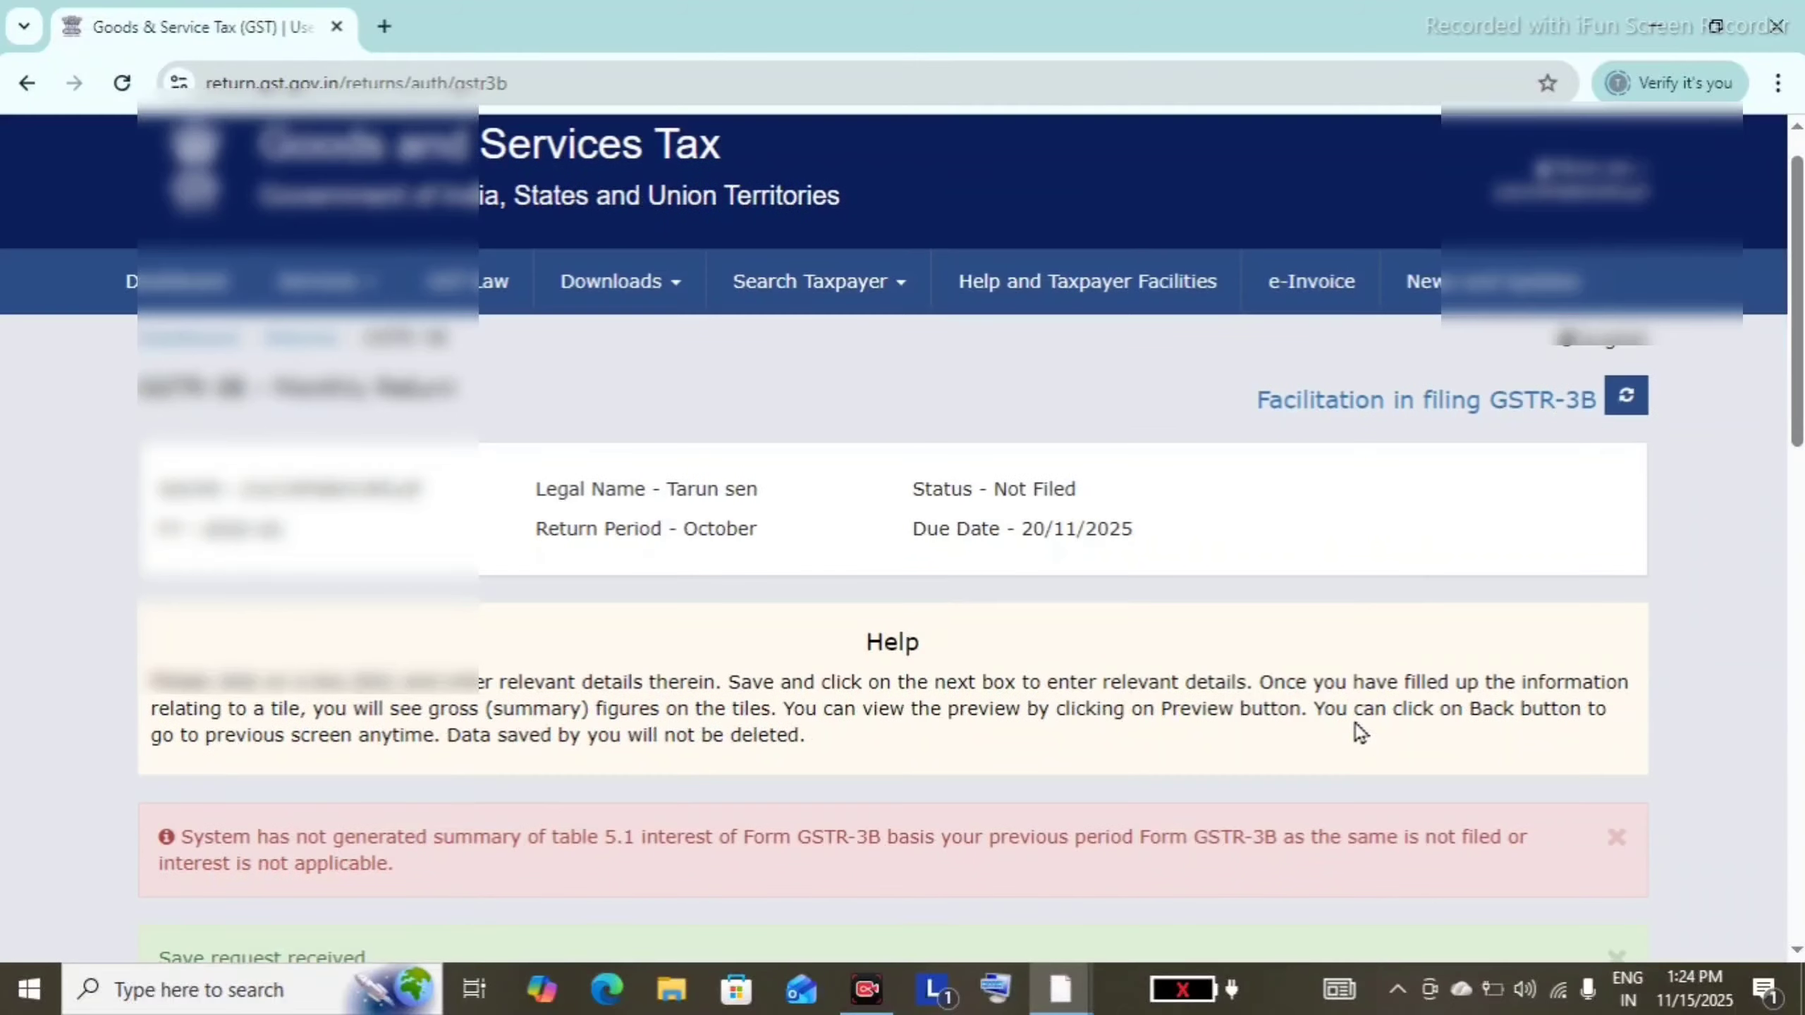
Step: Open table 3.1 for outward and reverse charge inward supplies, accept the IGST refund guidelines and confirm the auto-populated figures
scroll(1356, 726, "down", 5)
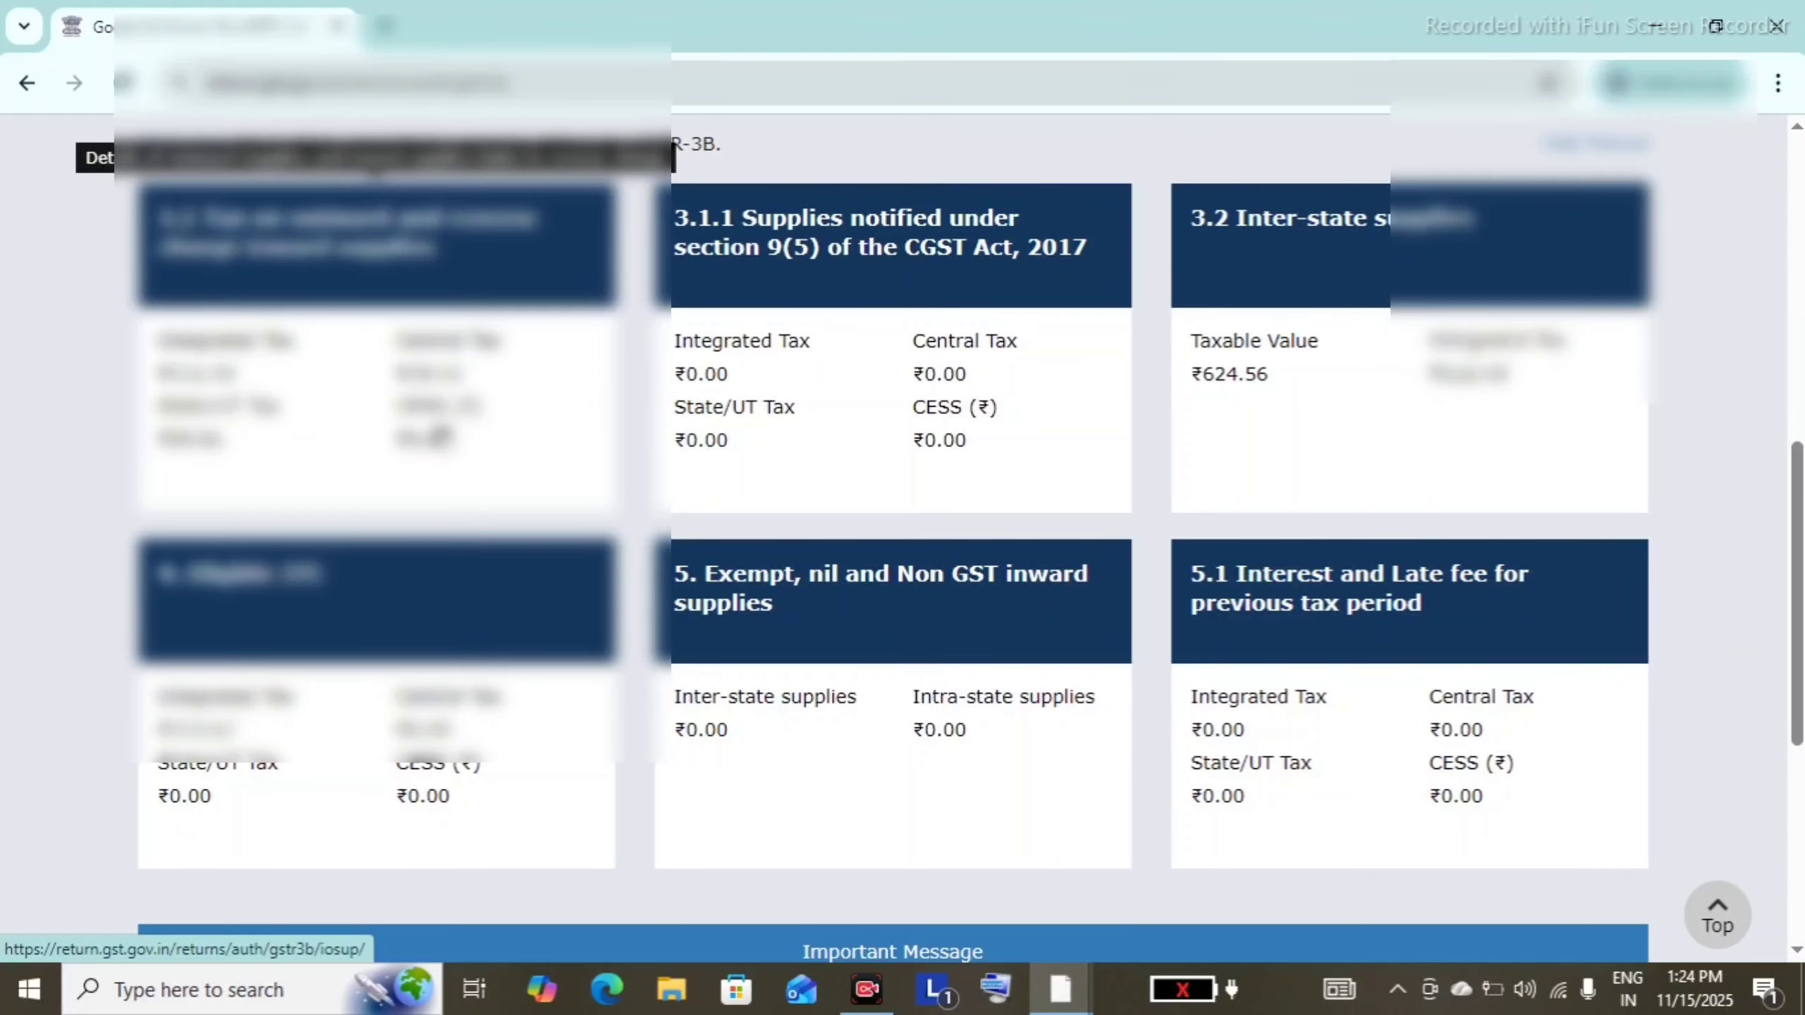
left_click(442, 433)
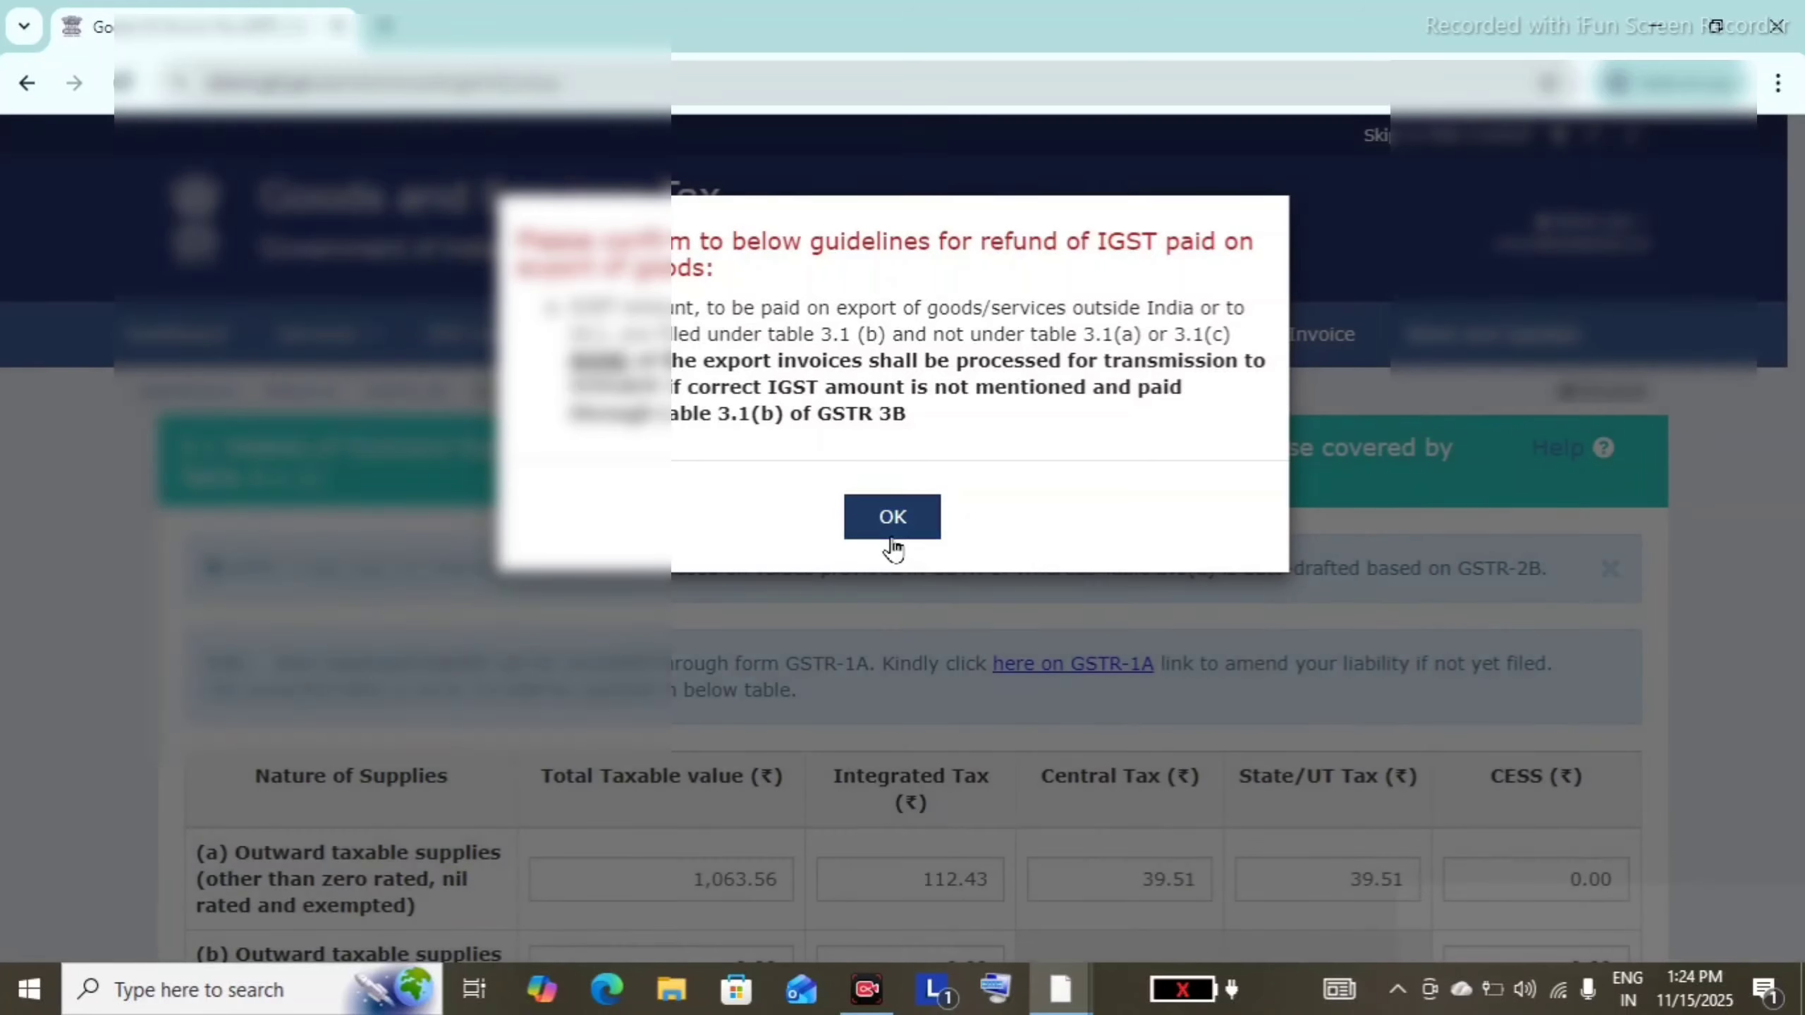
left_click(892, 519)
scroll(891, 516, "down", 1)
scroll(891, 514, "down", 6)
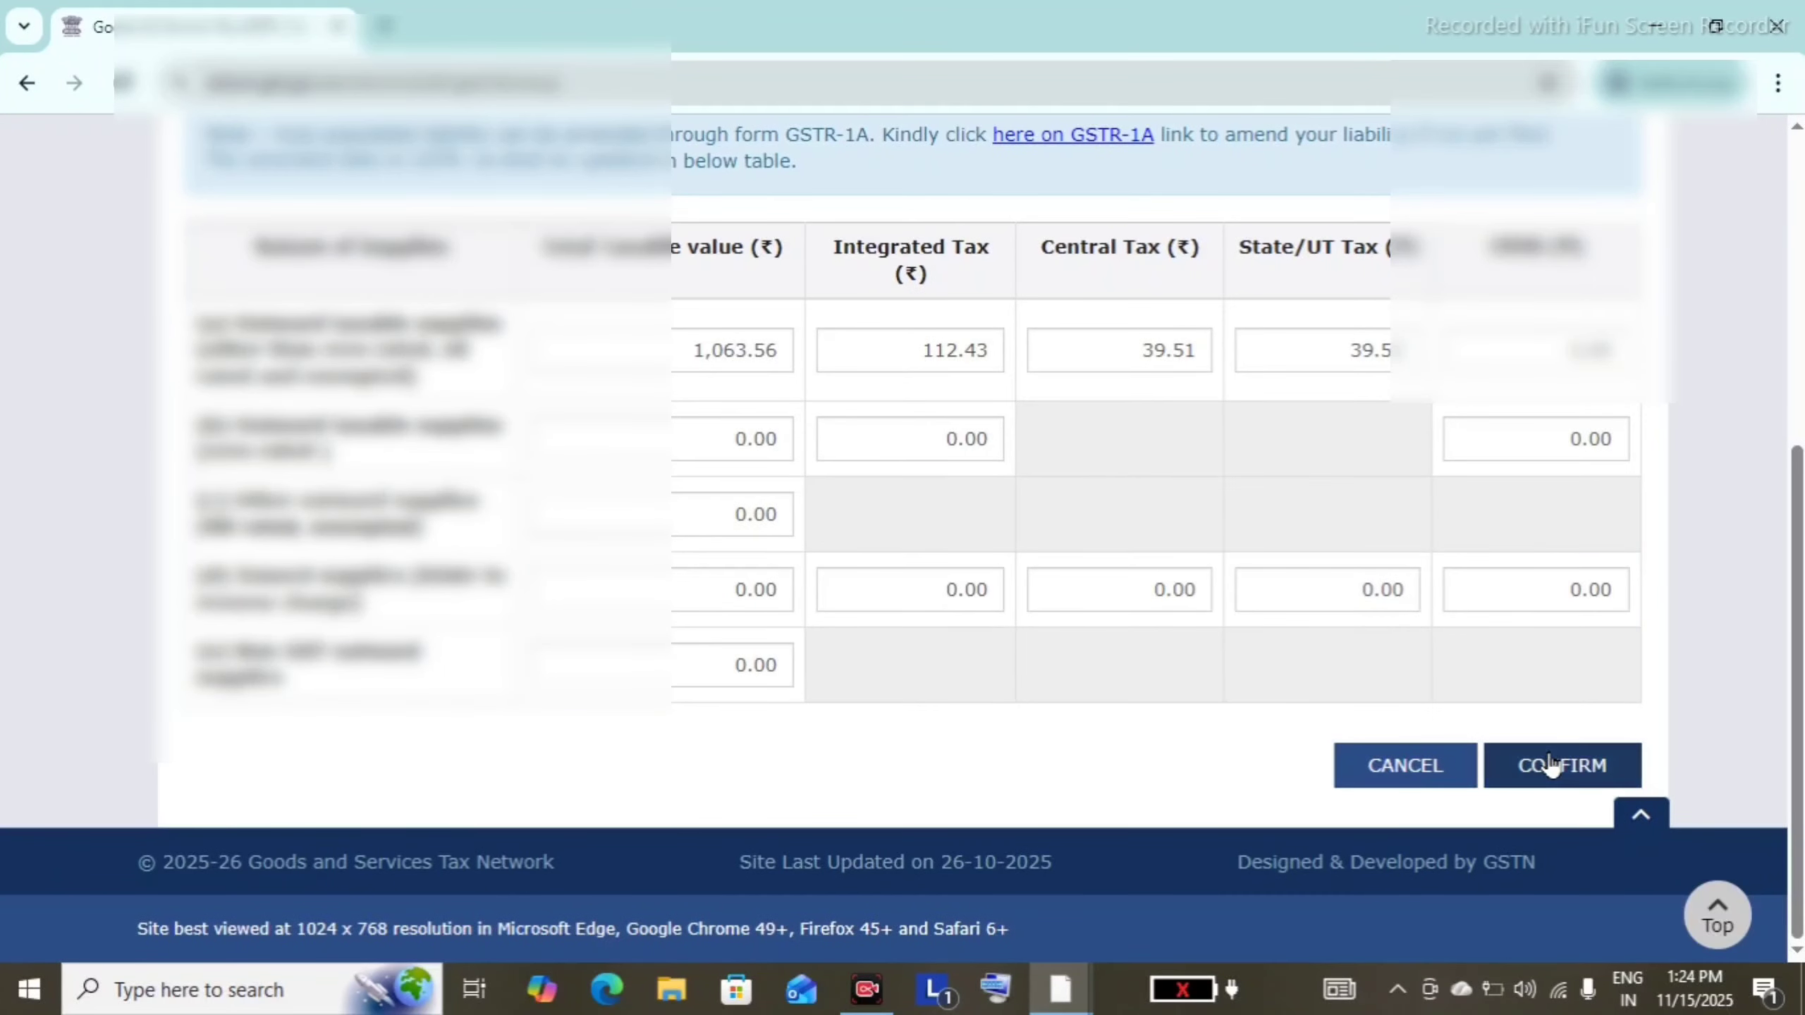
left_click(1551, 764)
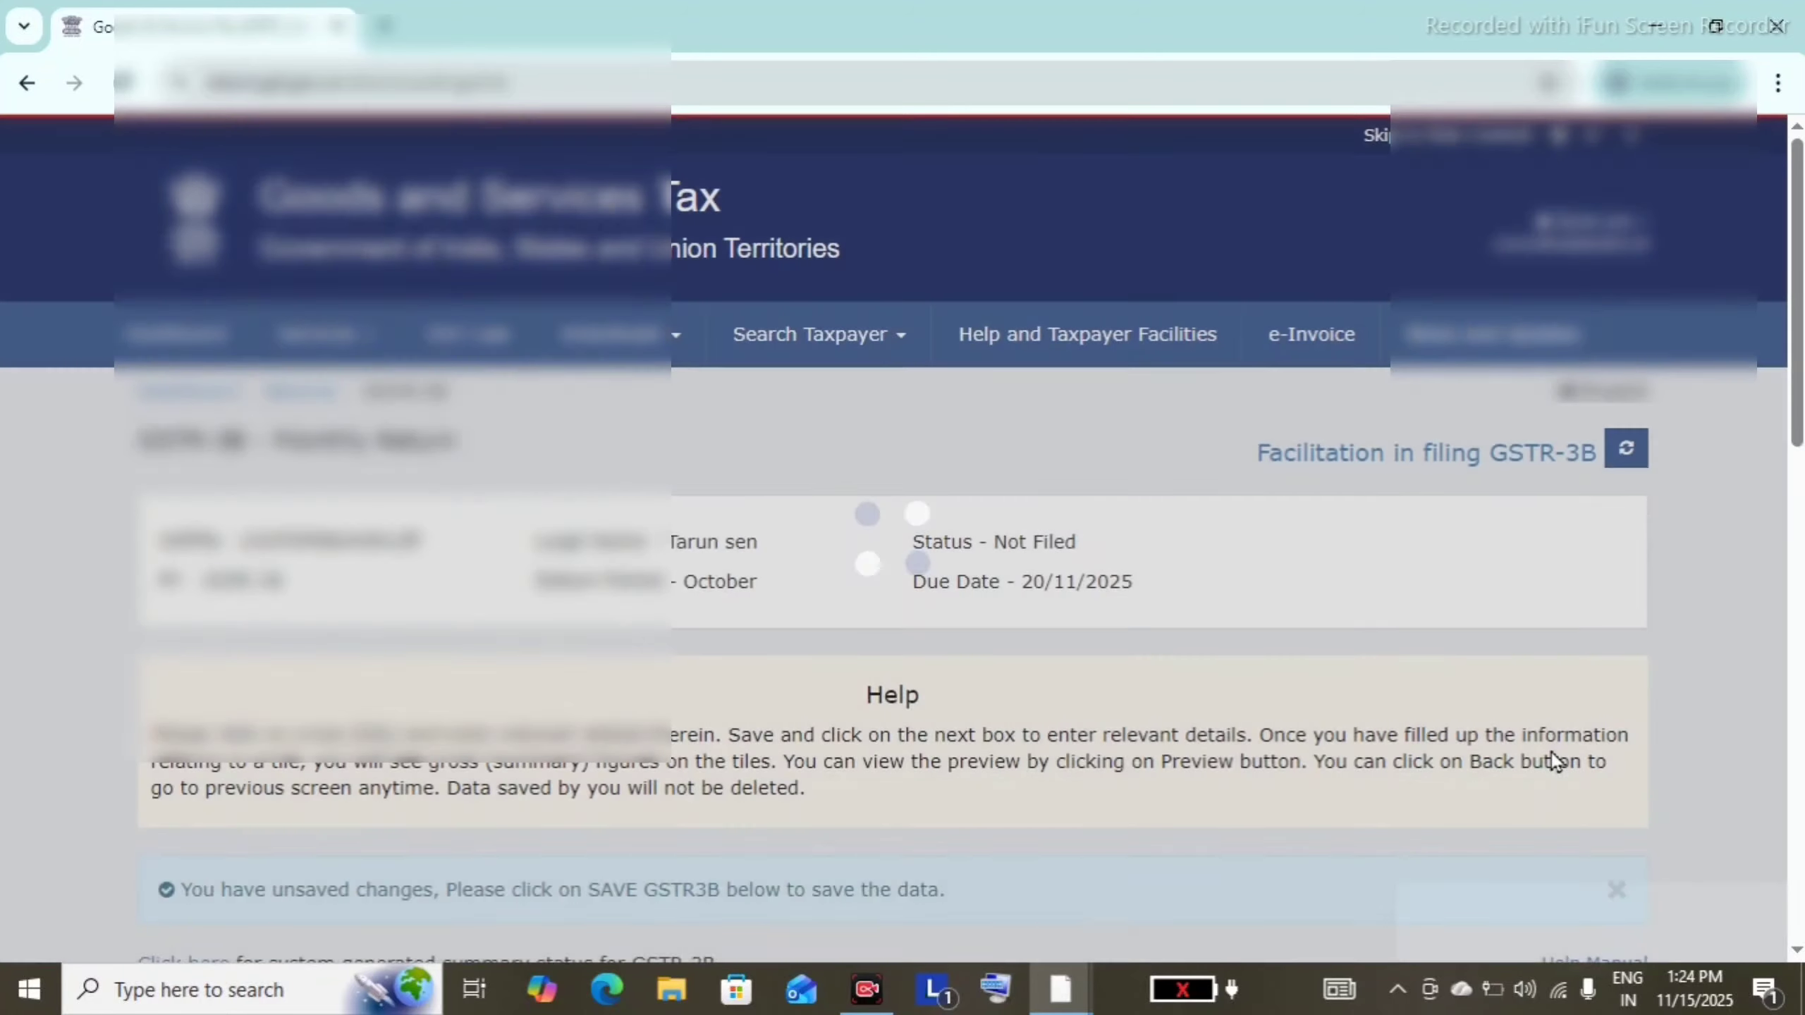
Step: Open table 3.2 Inter-state supplies, review the state-wise supplies made to unregistered persons and confirm the table
scroll(1552, 759, "down", 5)
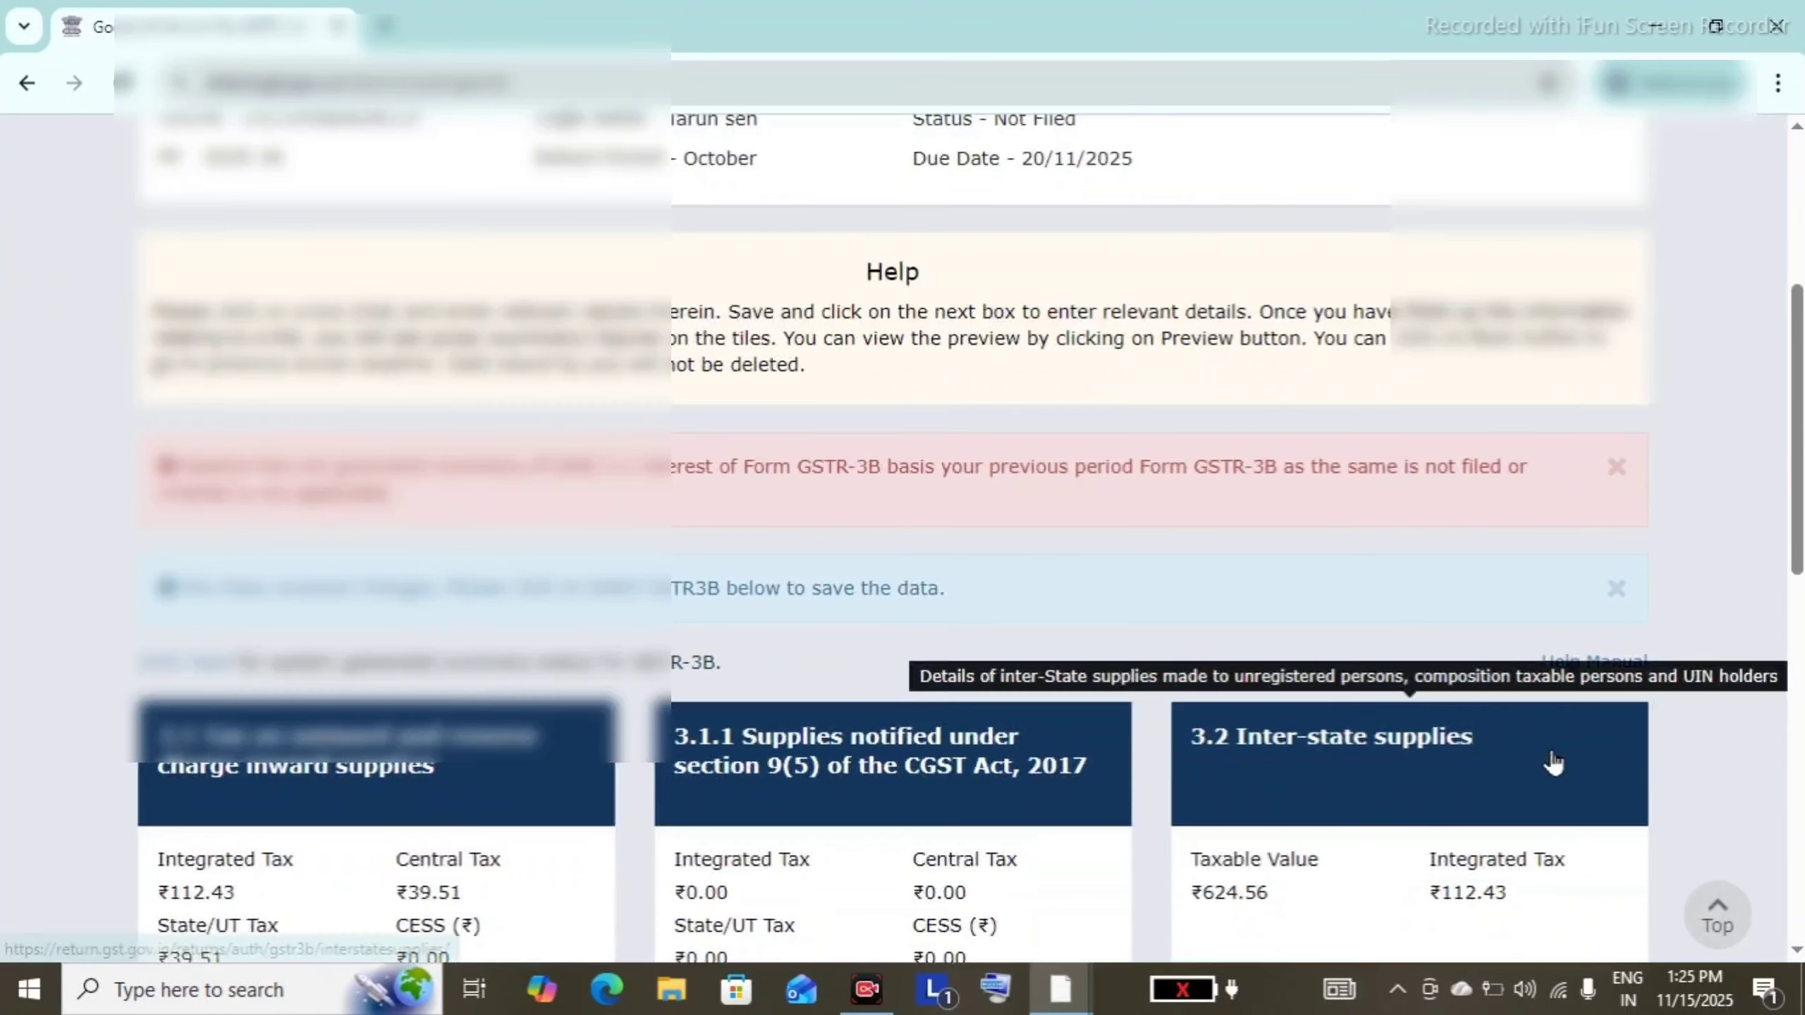
scroll(1551, 760, "down", 6)
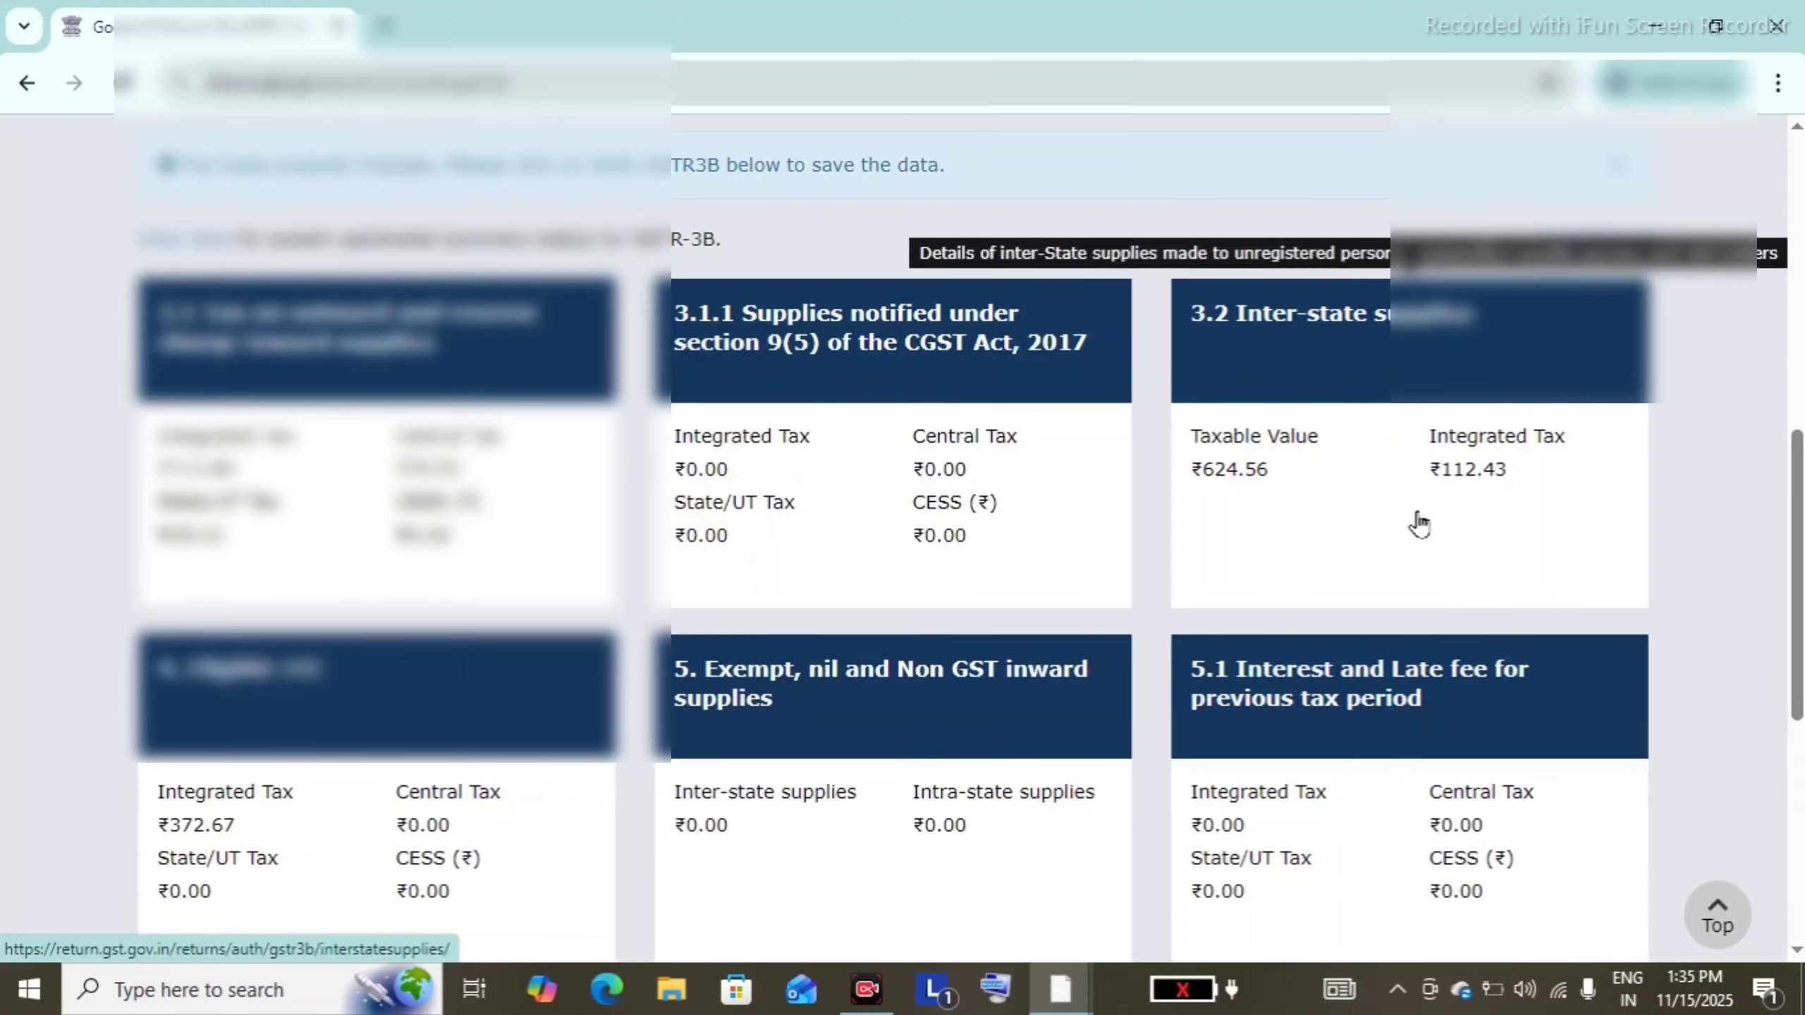
left_click(1419, 523)
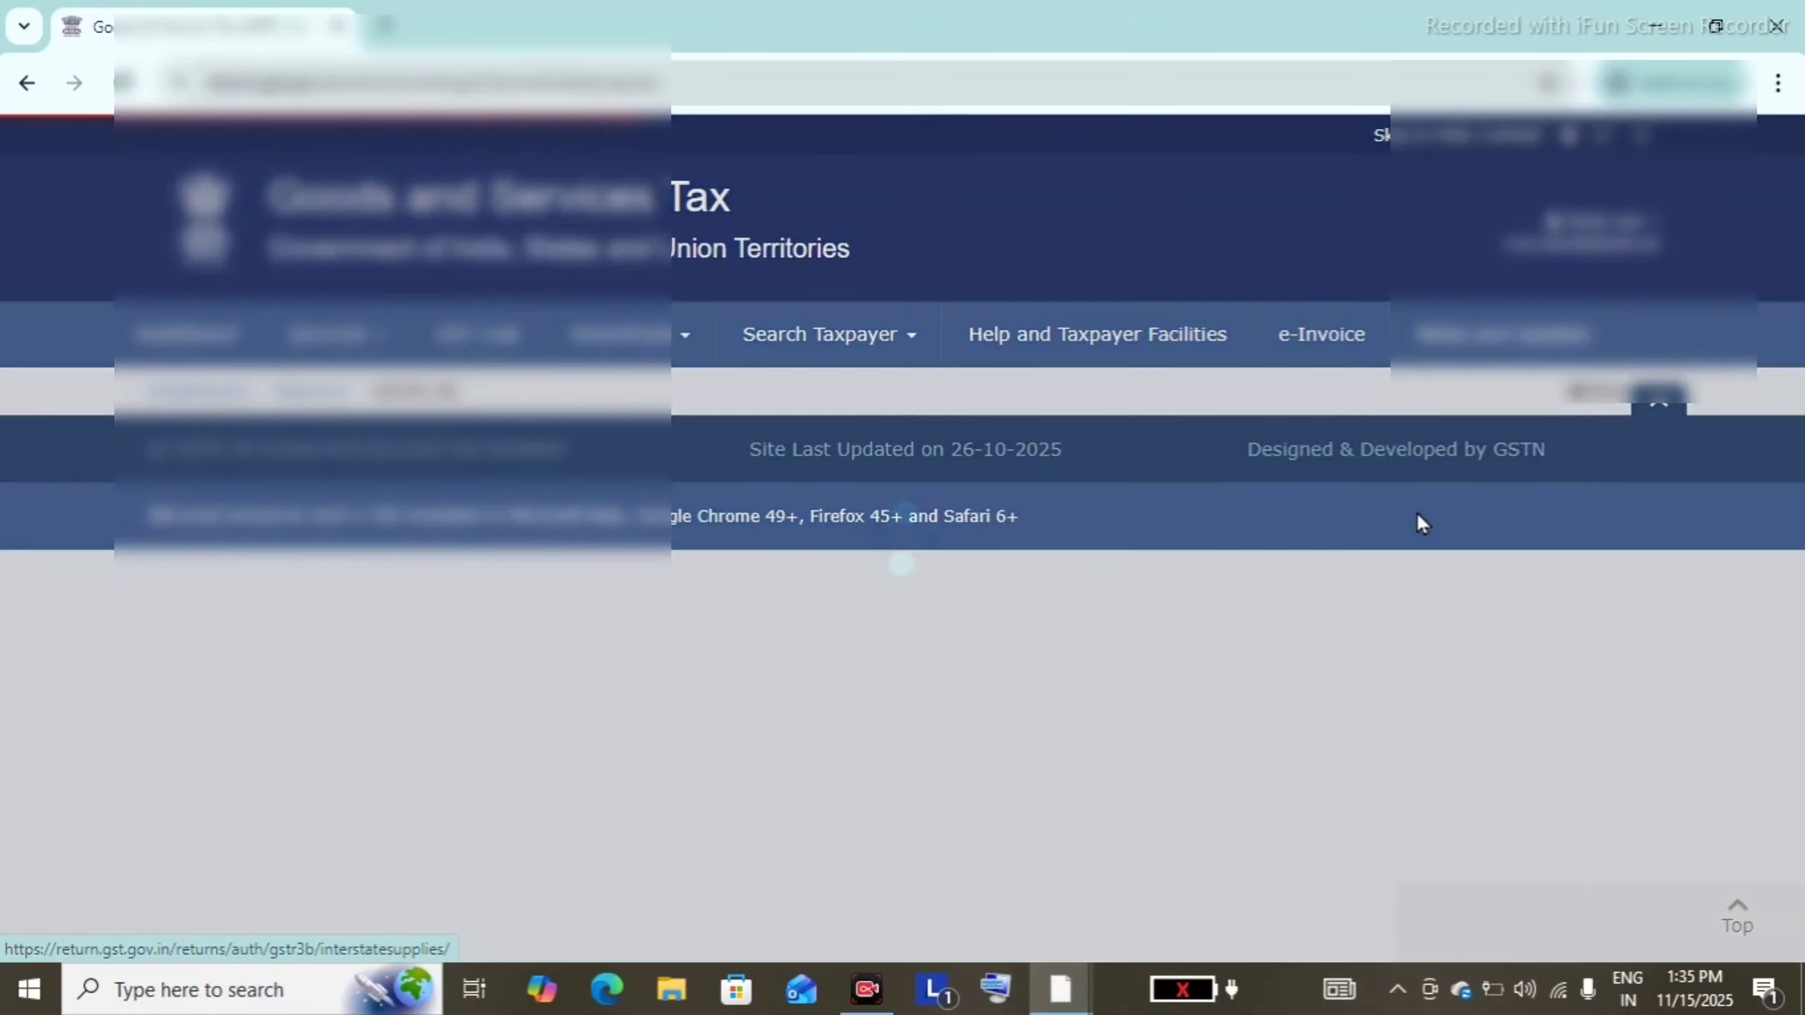
scroll(1418, 523, "down", 4)
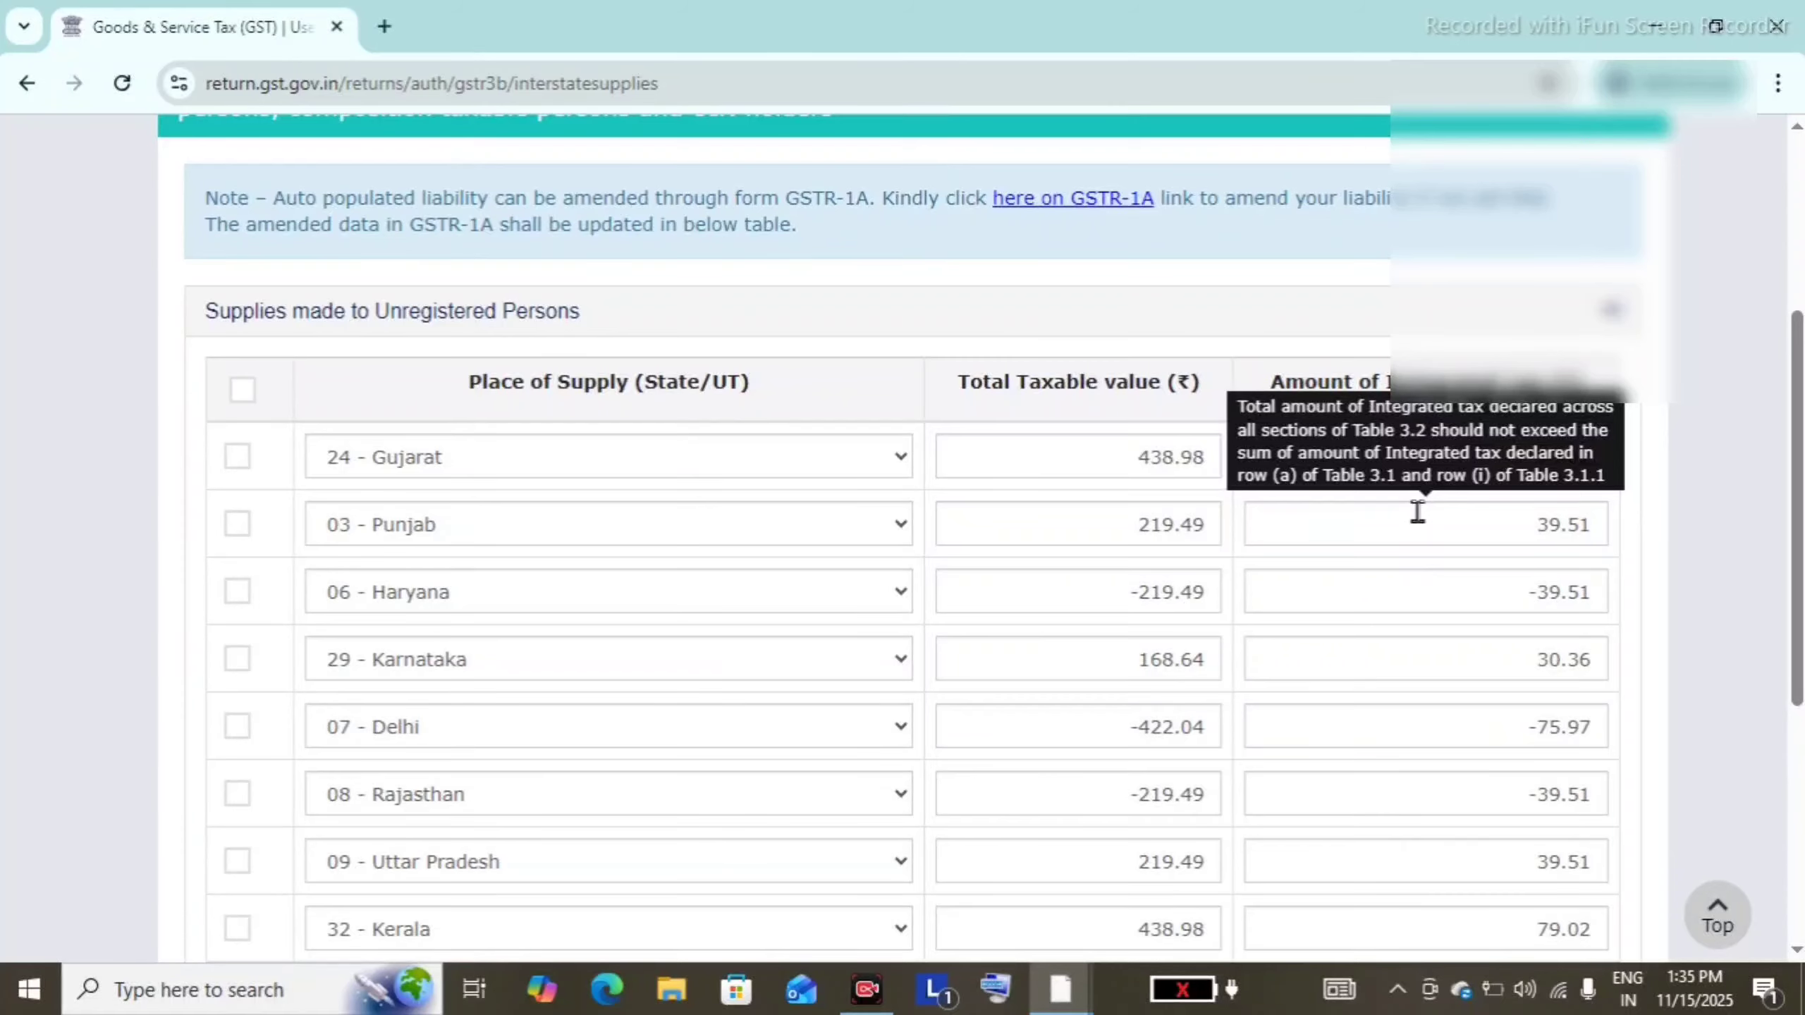
scroll(1417, 511, "down", 2)
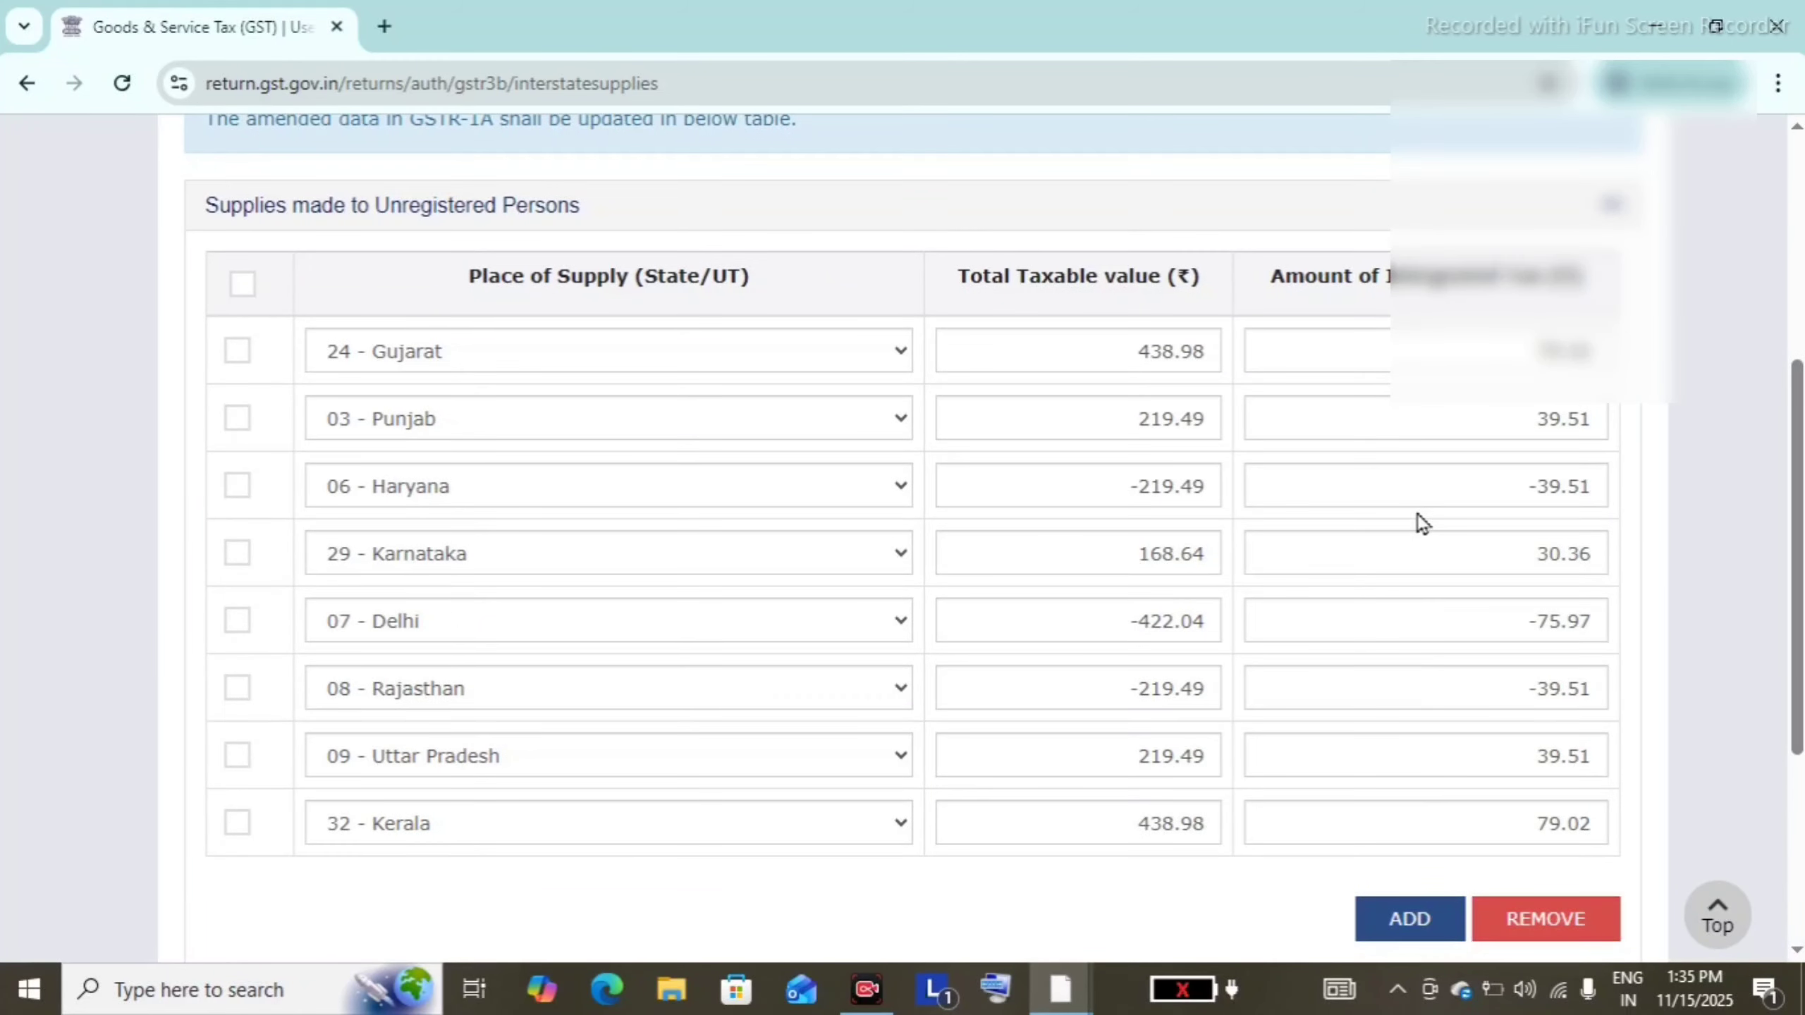
scroll(1417, 514, "down", 4)
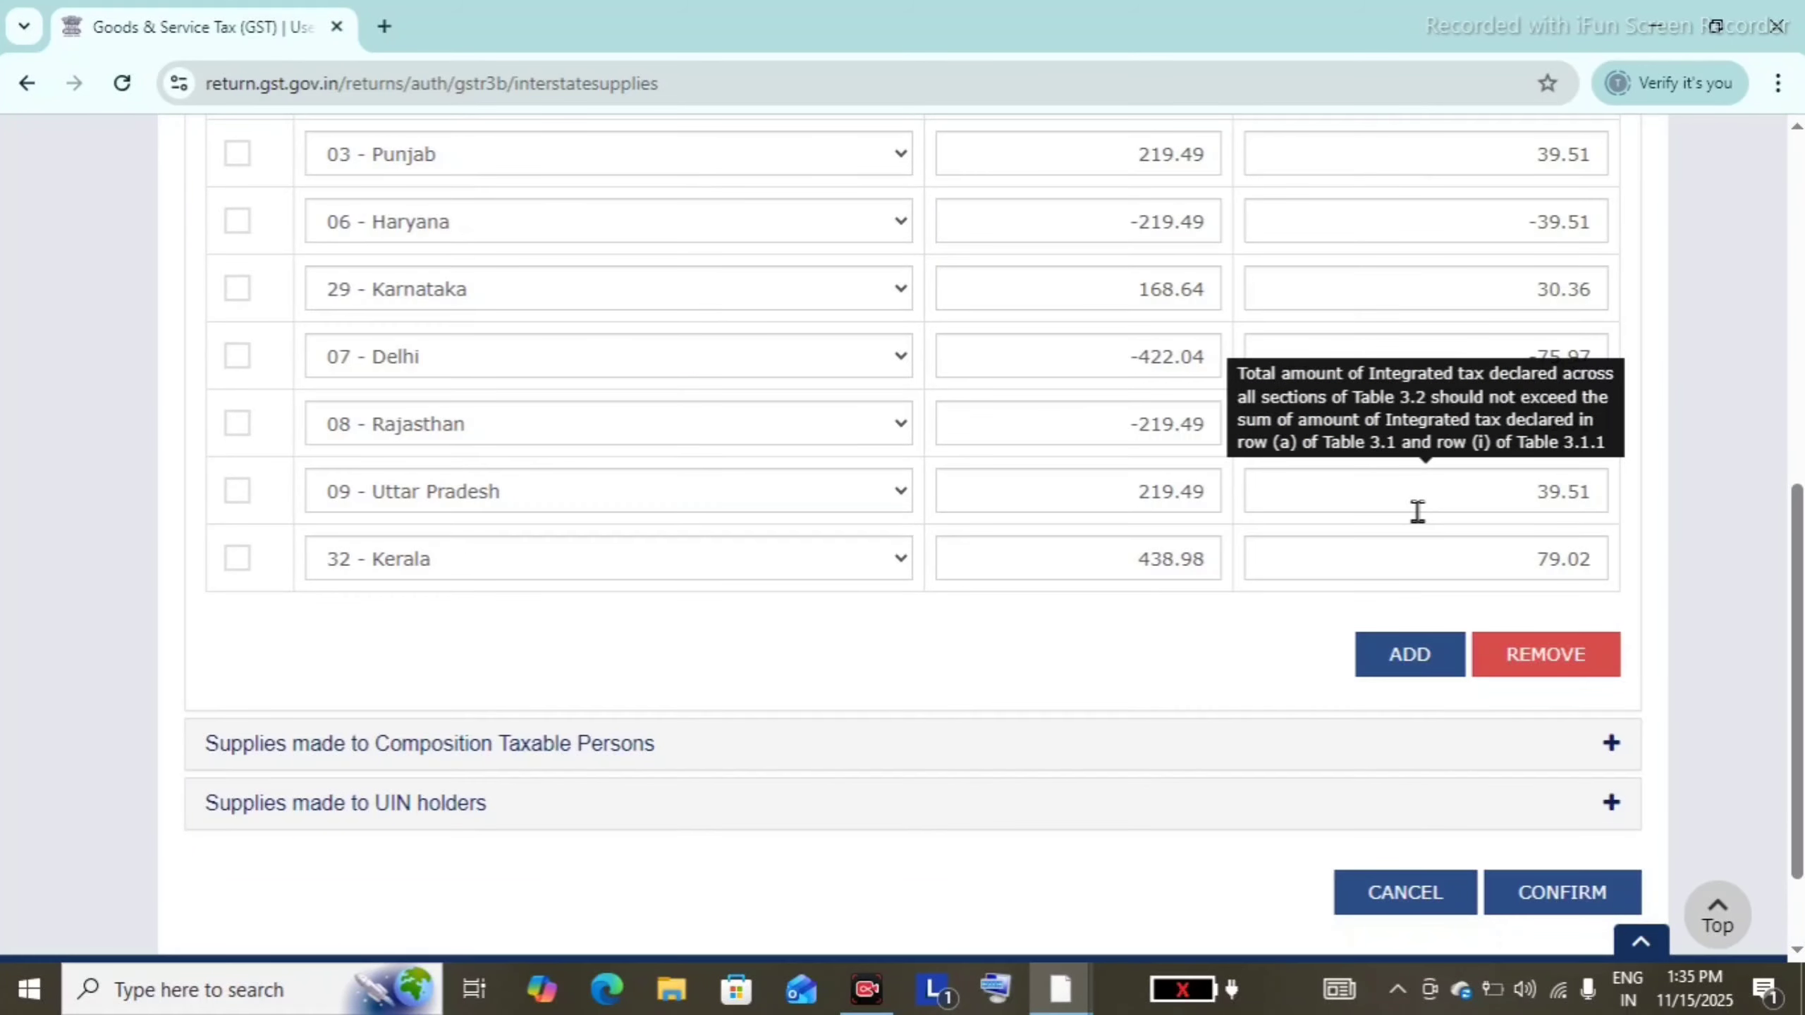
scroll(1417, 512, "down", 2)
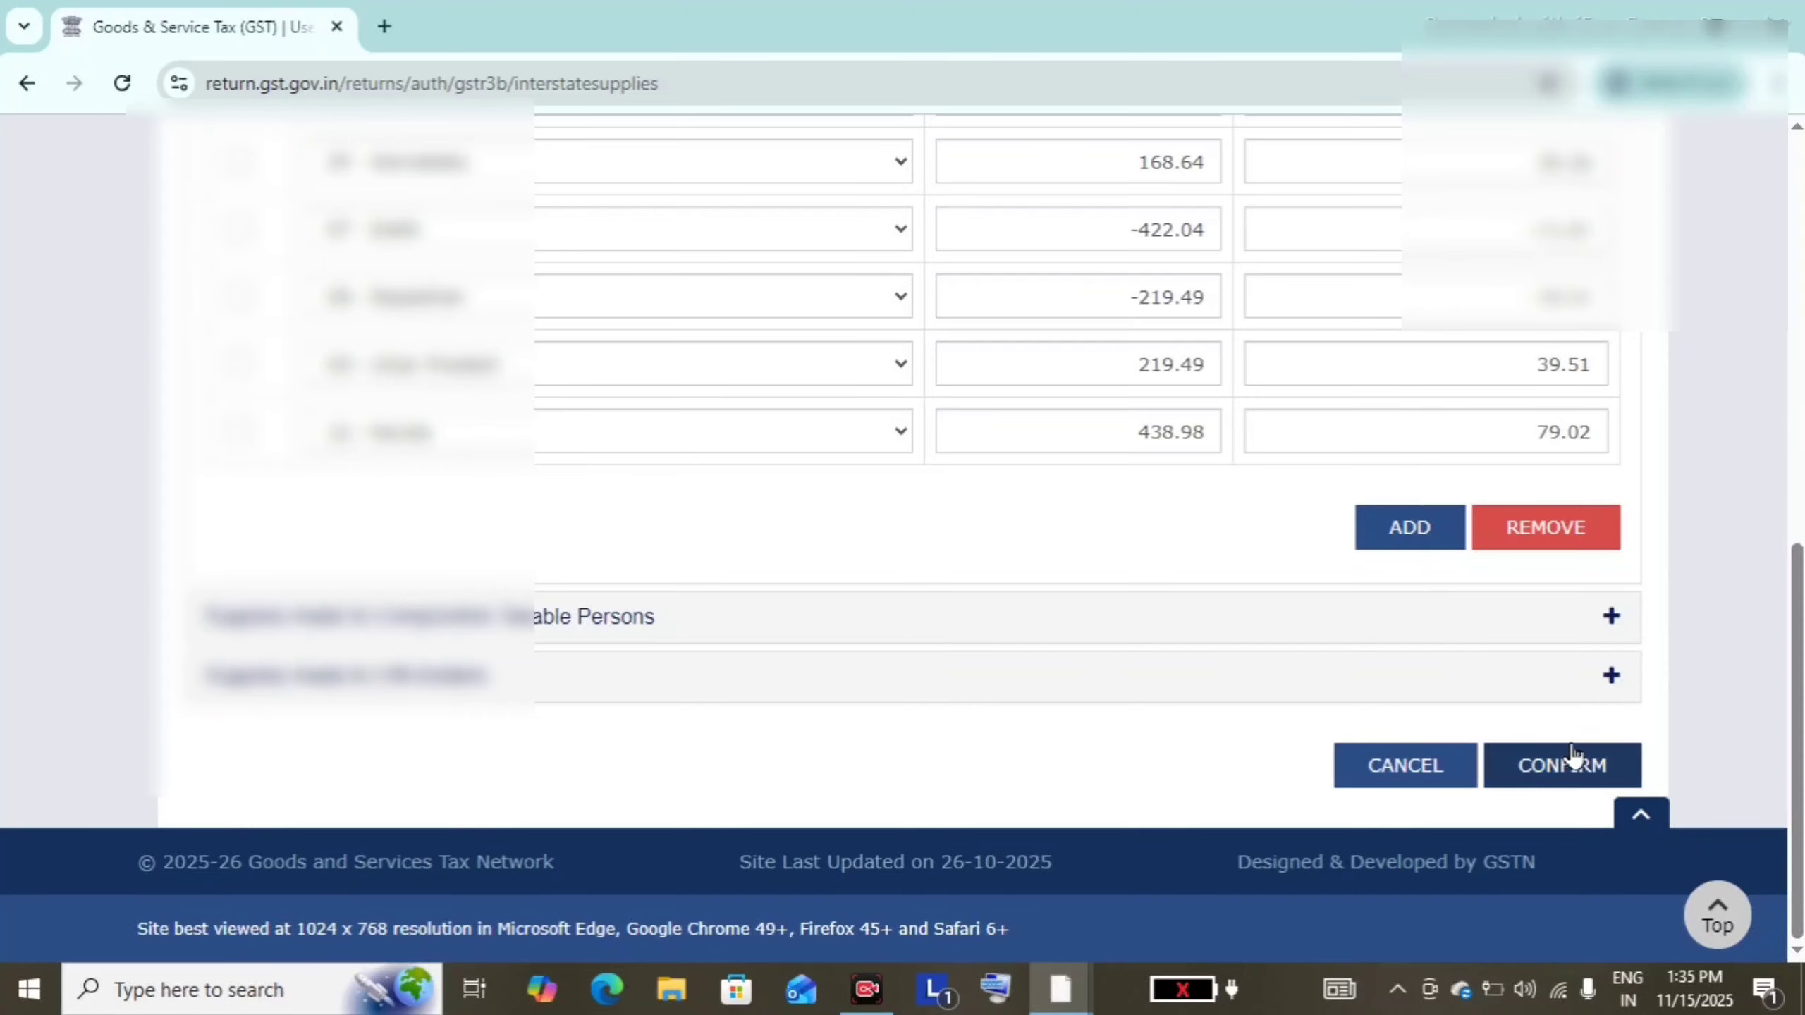
left_click(1571, 759)
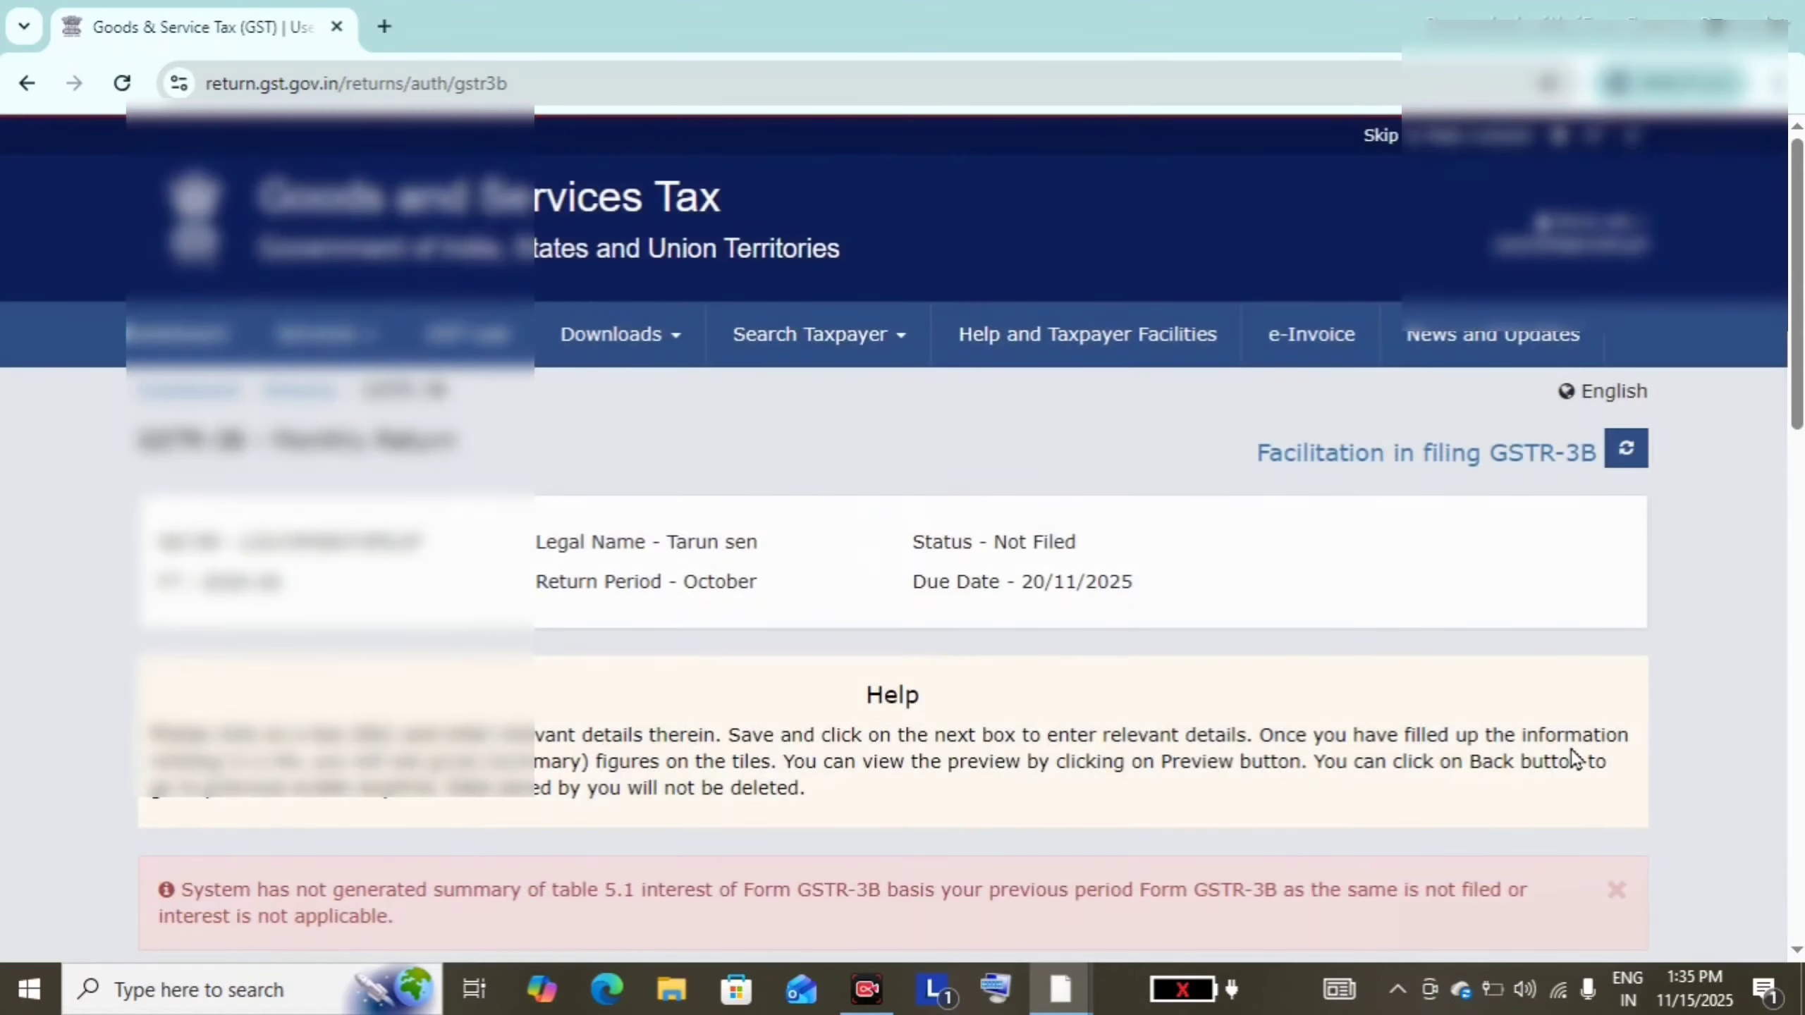
Step: Open table 4 Eligible ITC, check the available, reversed and net ITC rows, and confirm the auto-drafted values
scroll(1571, 750, "down", 10)
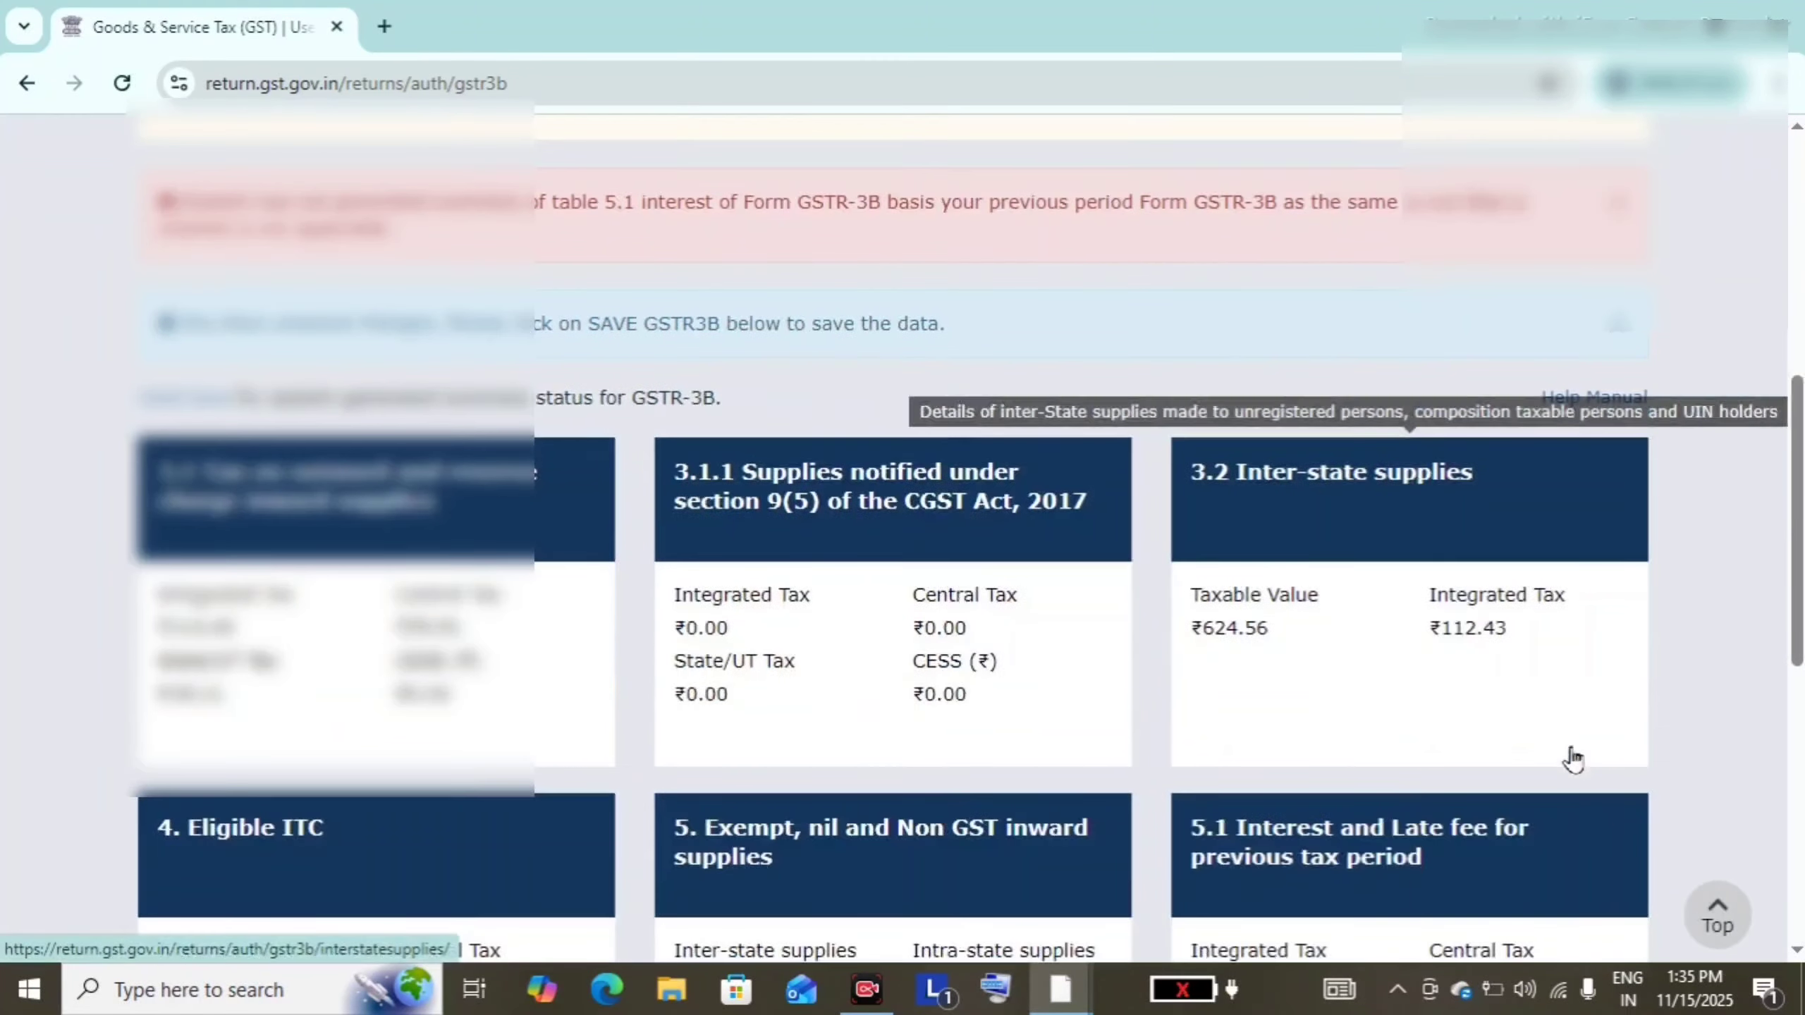
scroll(1574, 759, "down", 4)
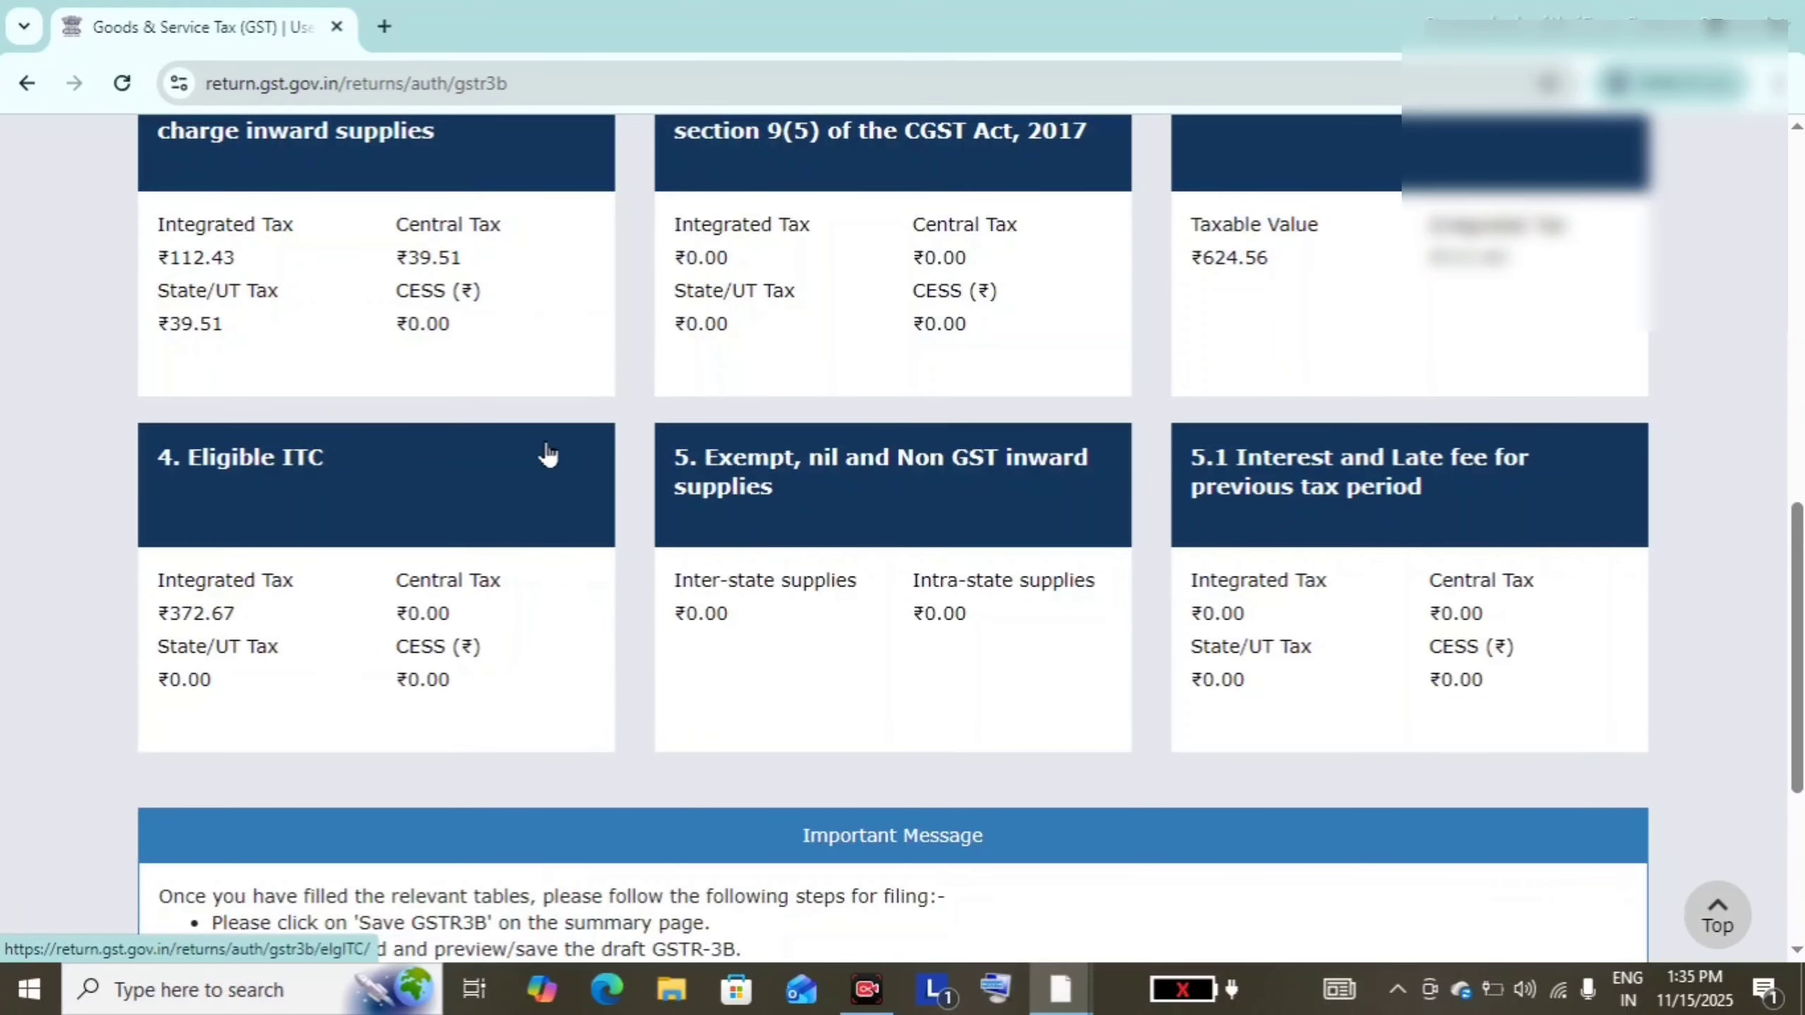
left_click(424, 586)
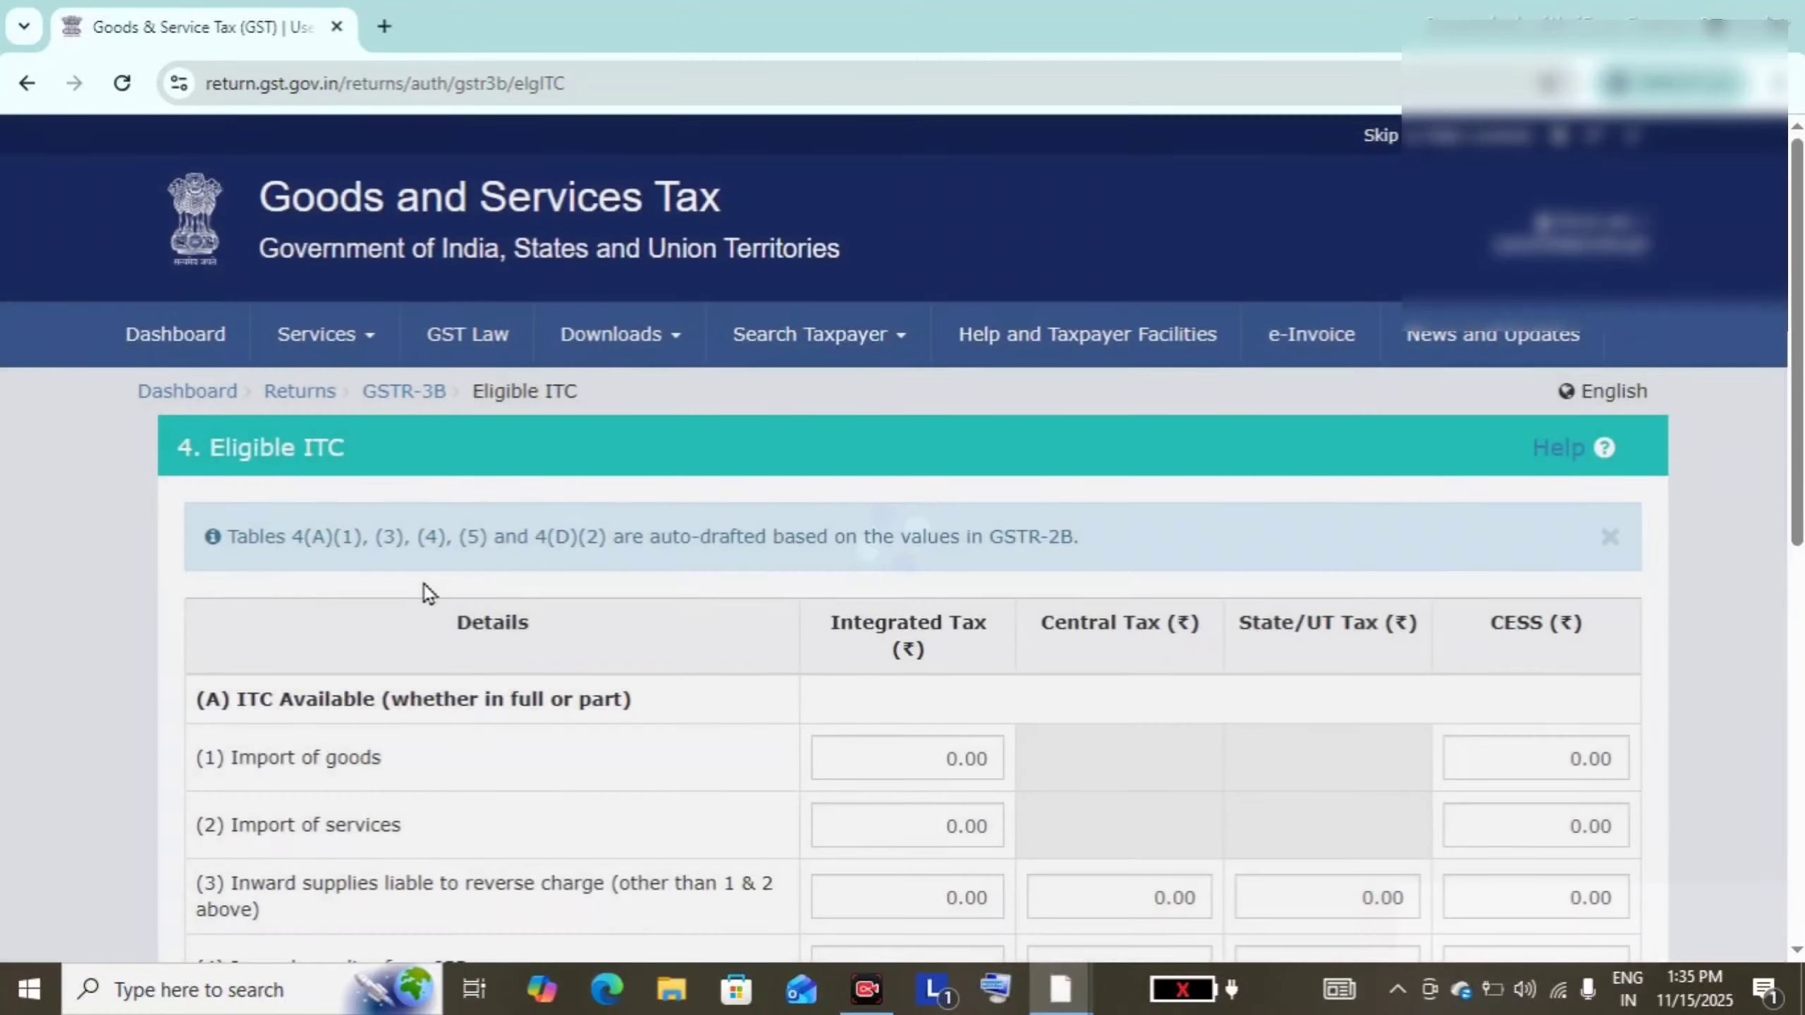
scroll(423, 584, "down", 3)
scroll(423, 585, "down", 5)
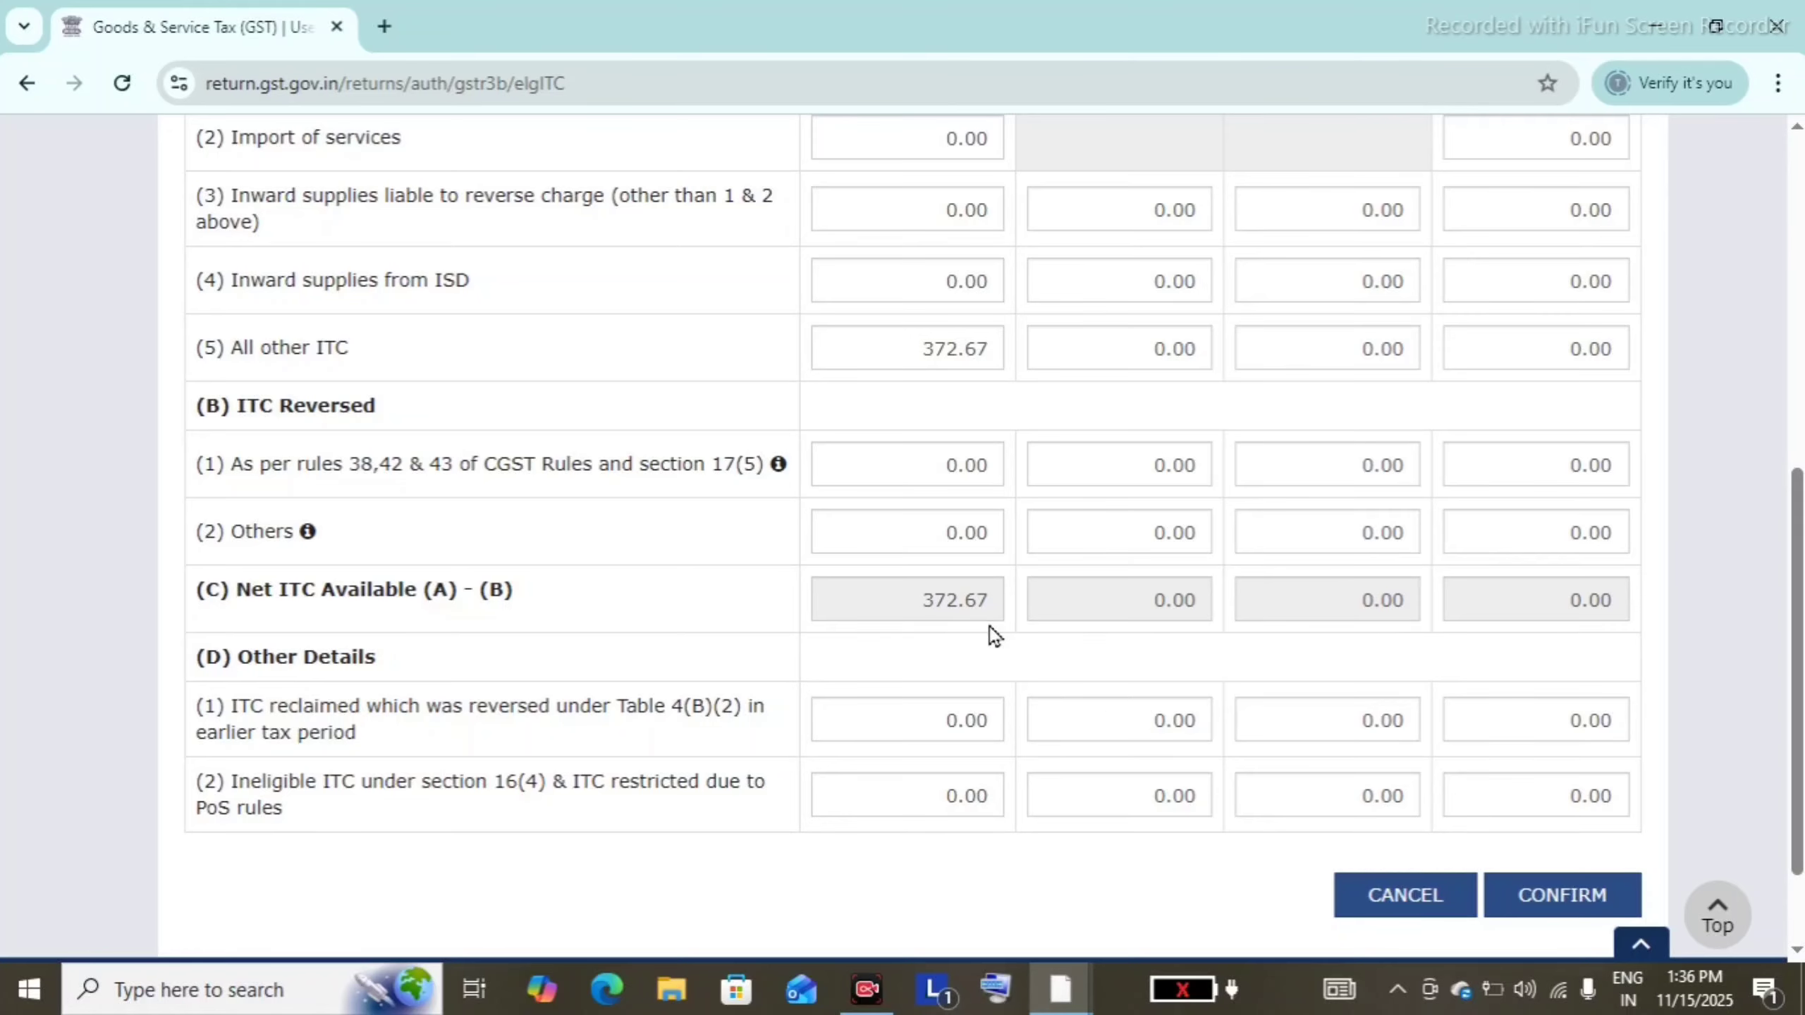
scroll(990, 627, "up", 5)
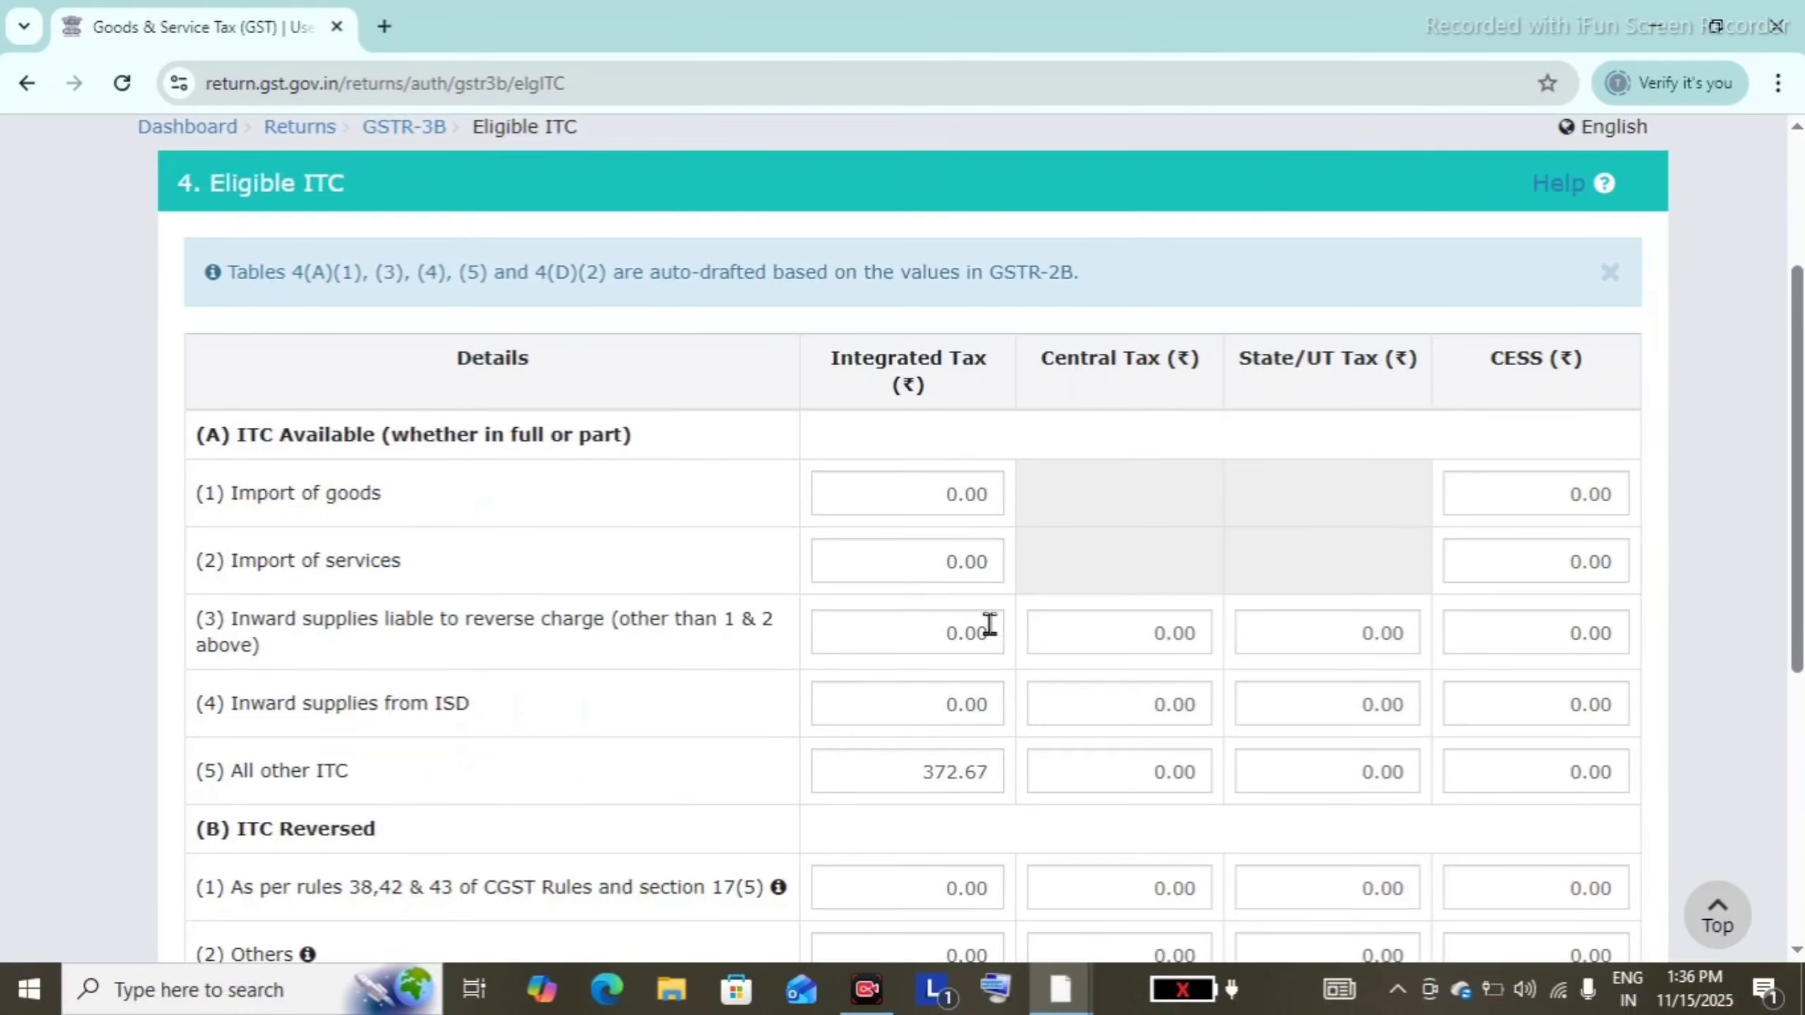
scroll(990, 624, "down", 4)
scroll(990, 624, "up", 1)
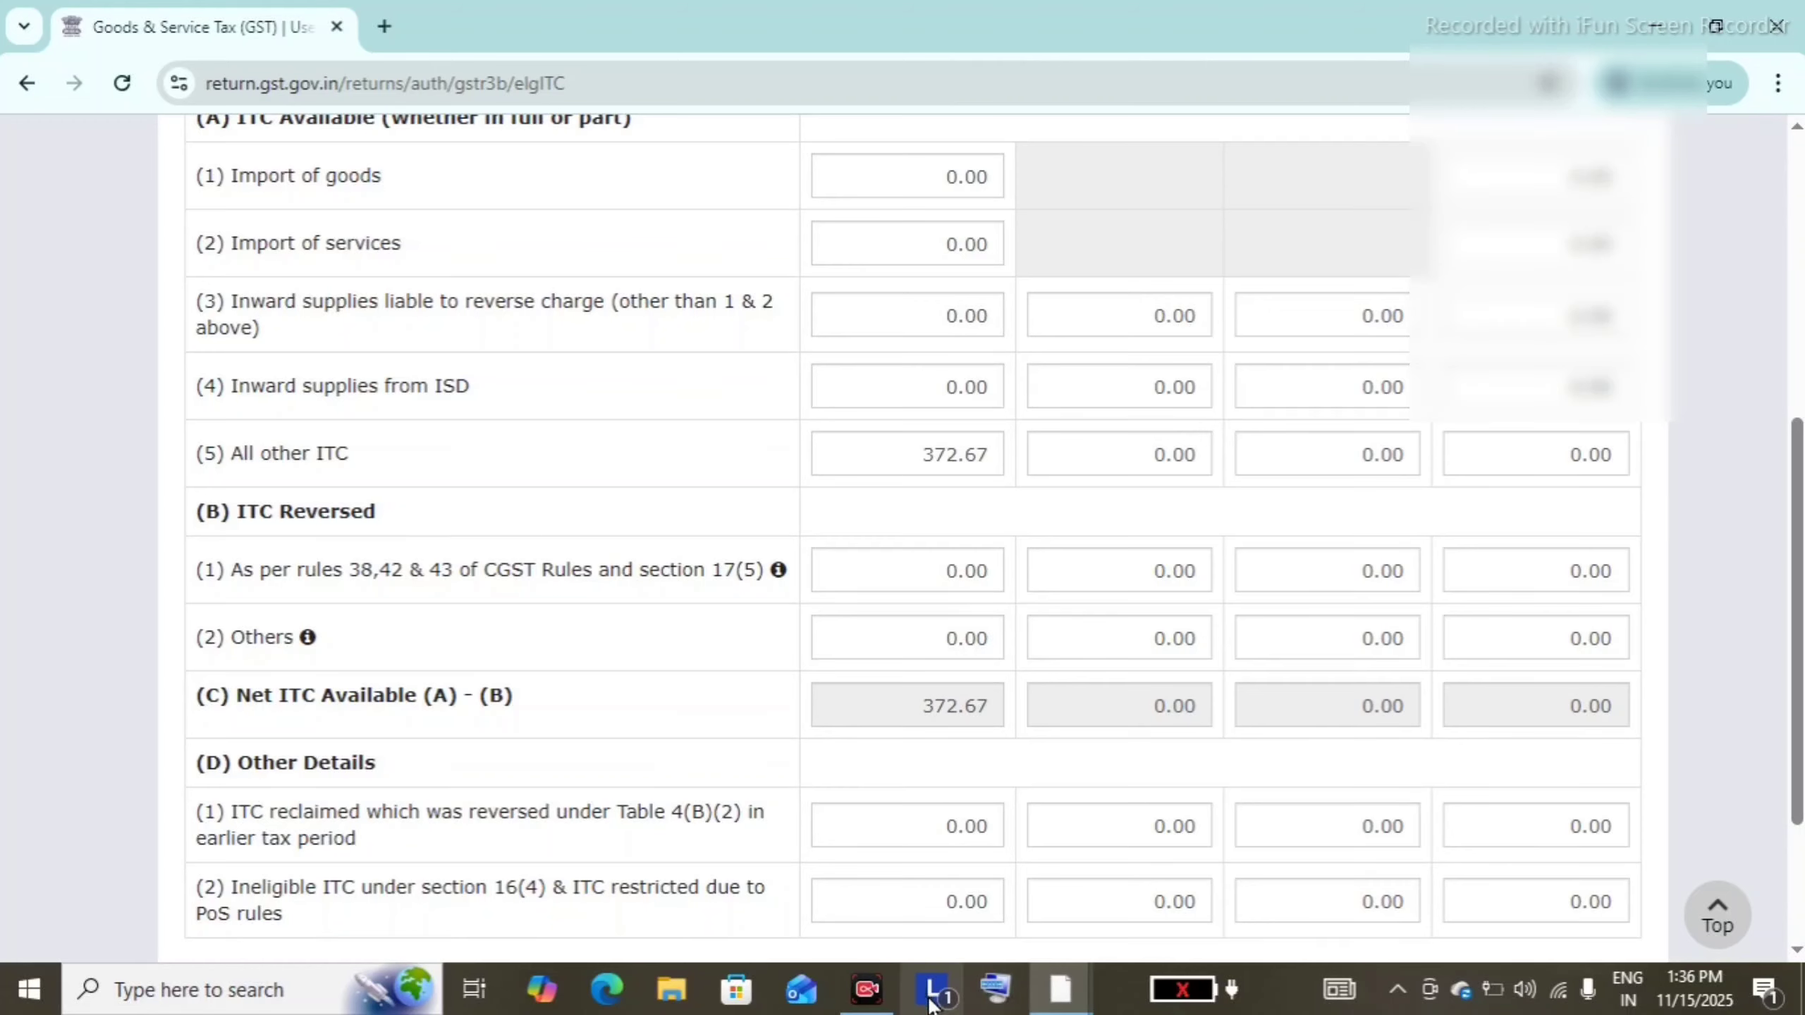
key("Down")
key("Down")
key("Down")
key("Down")
key("Down")
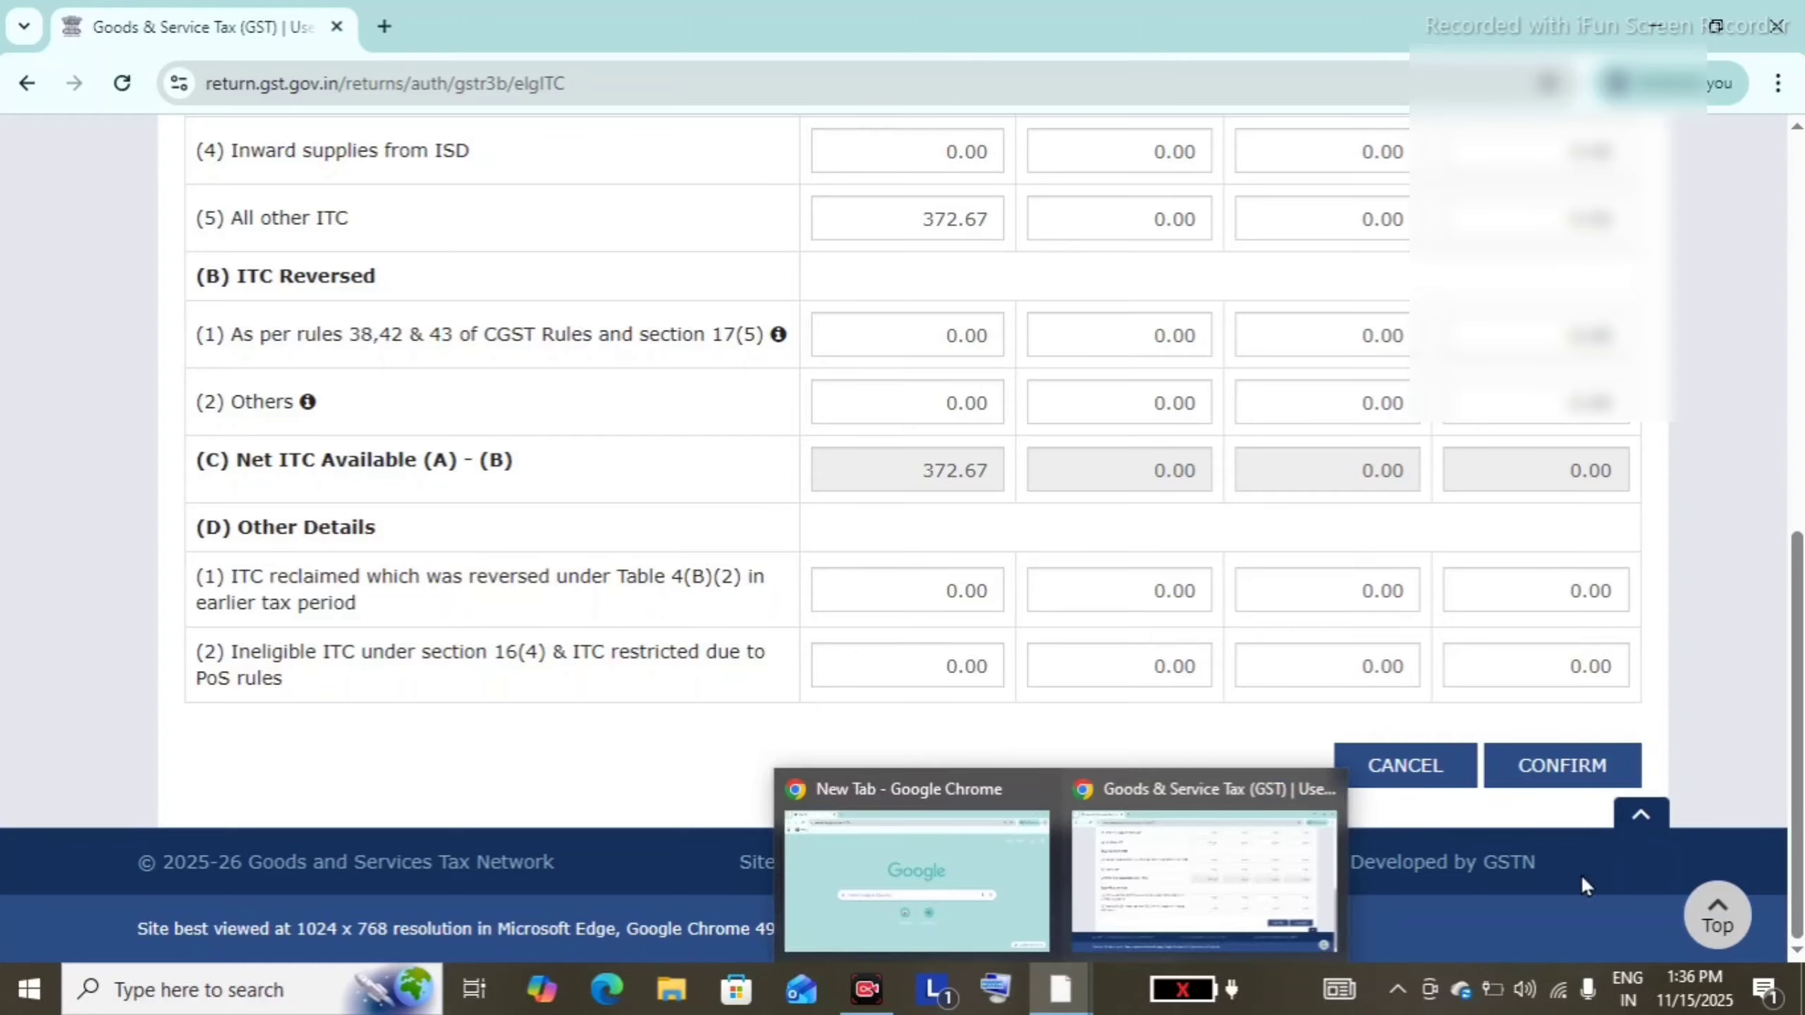
left_click(1554, 756)
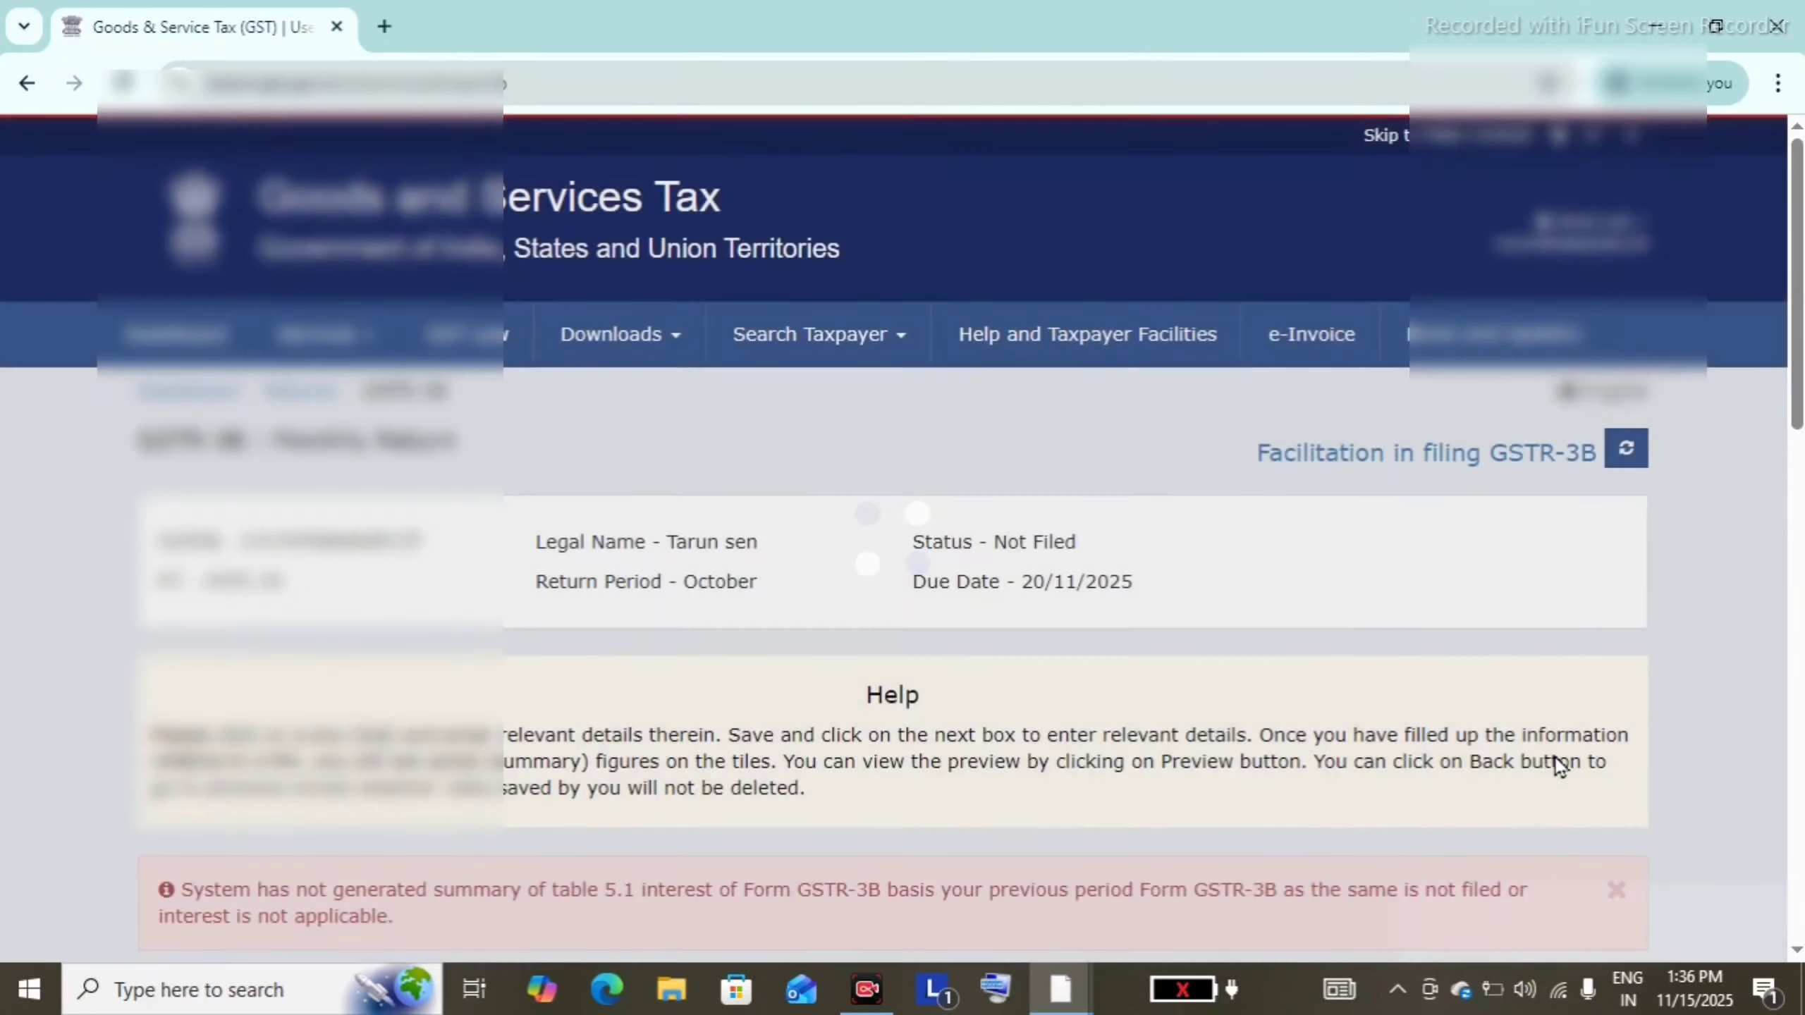
Step: Save the GSTR-3B data from the summary page and proceed to payment
scroll(1554, 757, "down", 15)
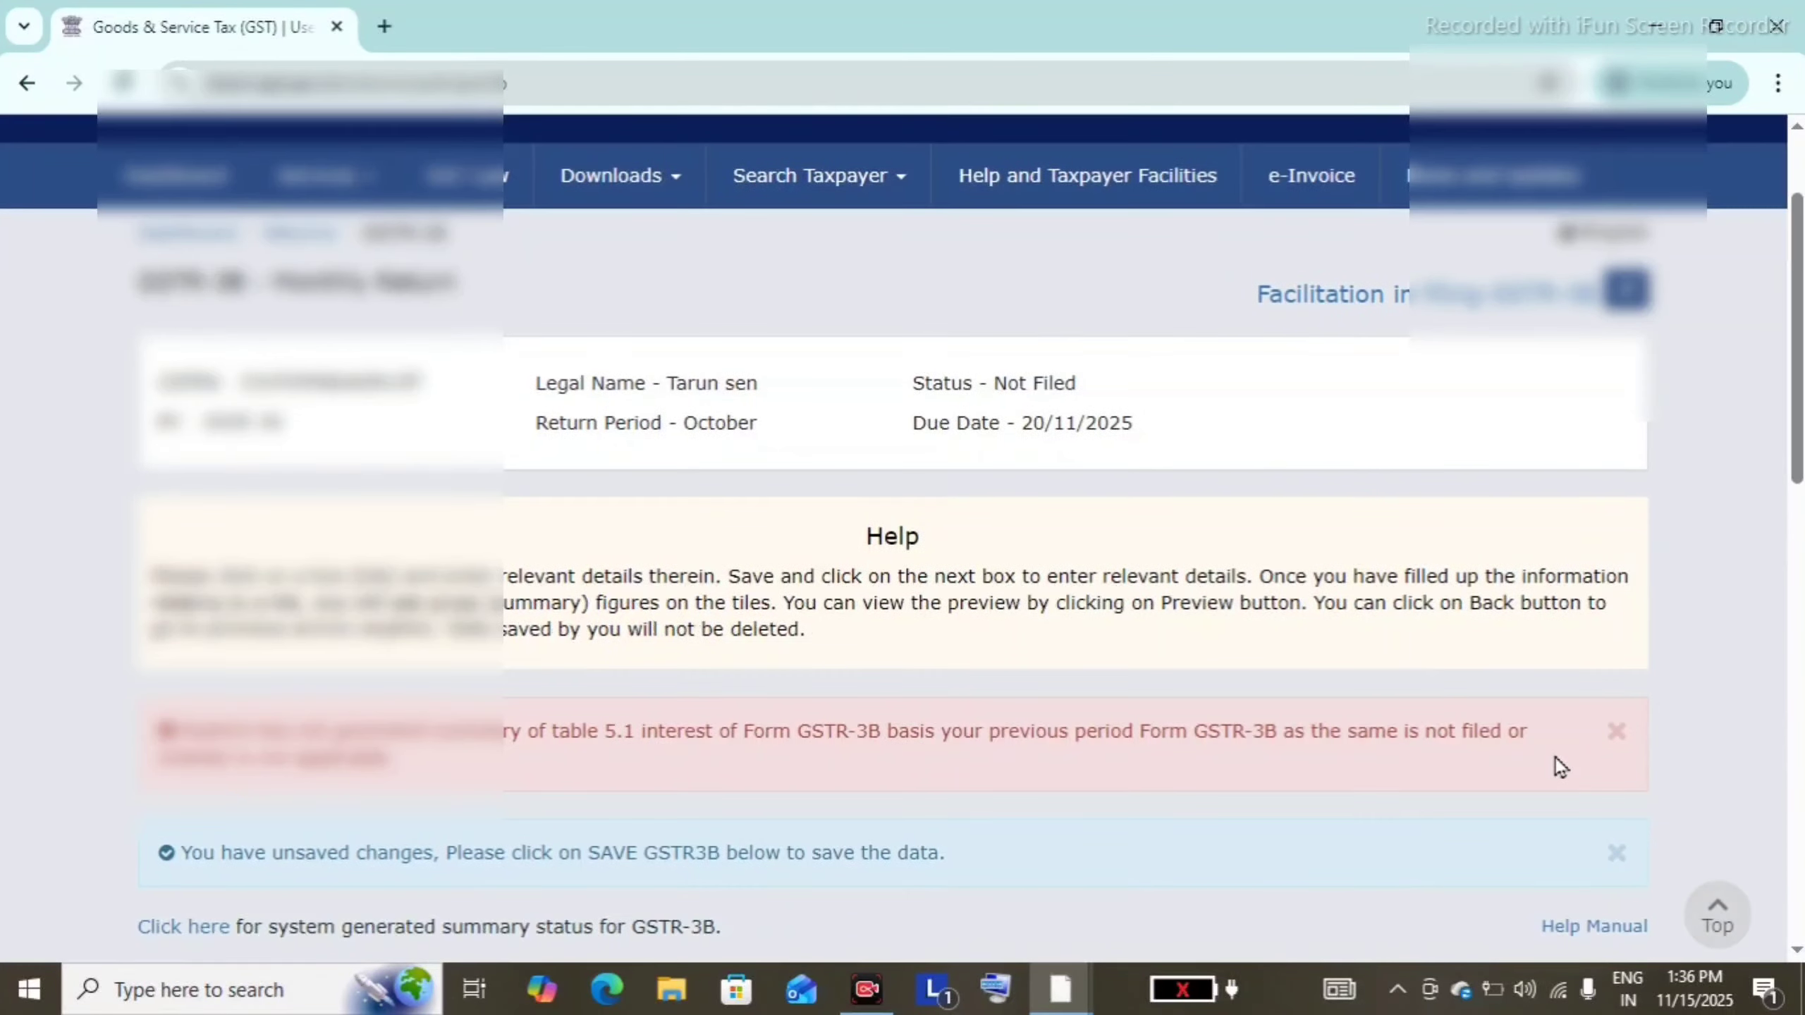
scroll(1554, 757, "down", 1)
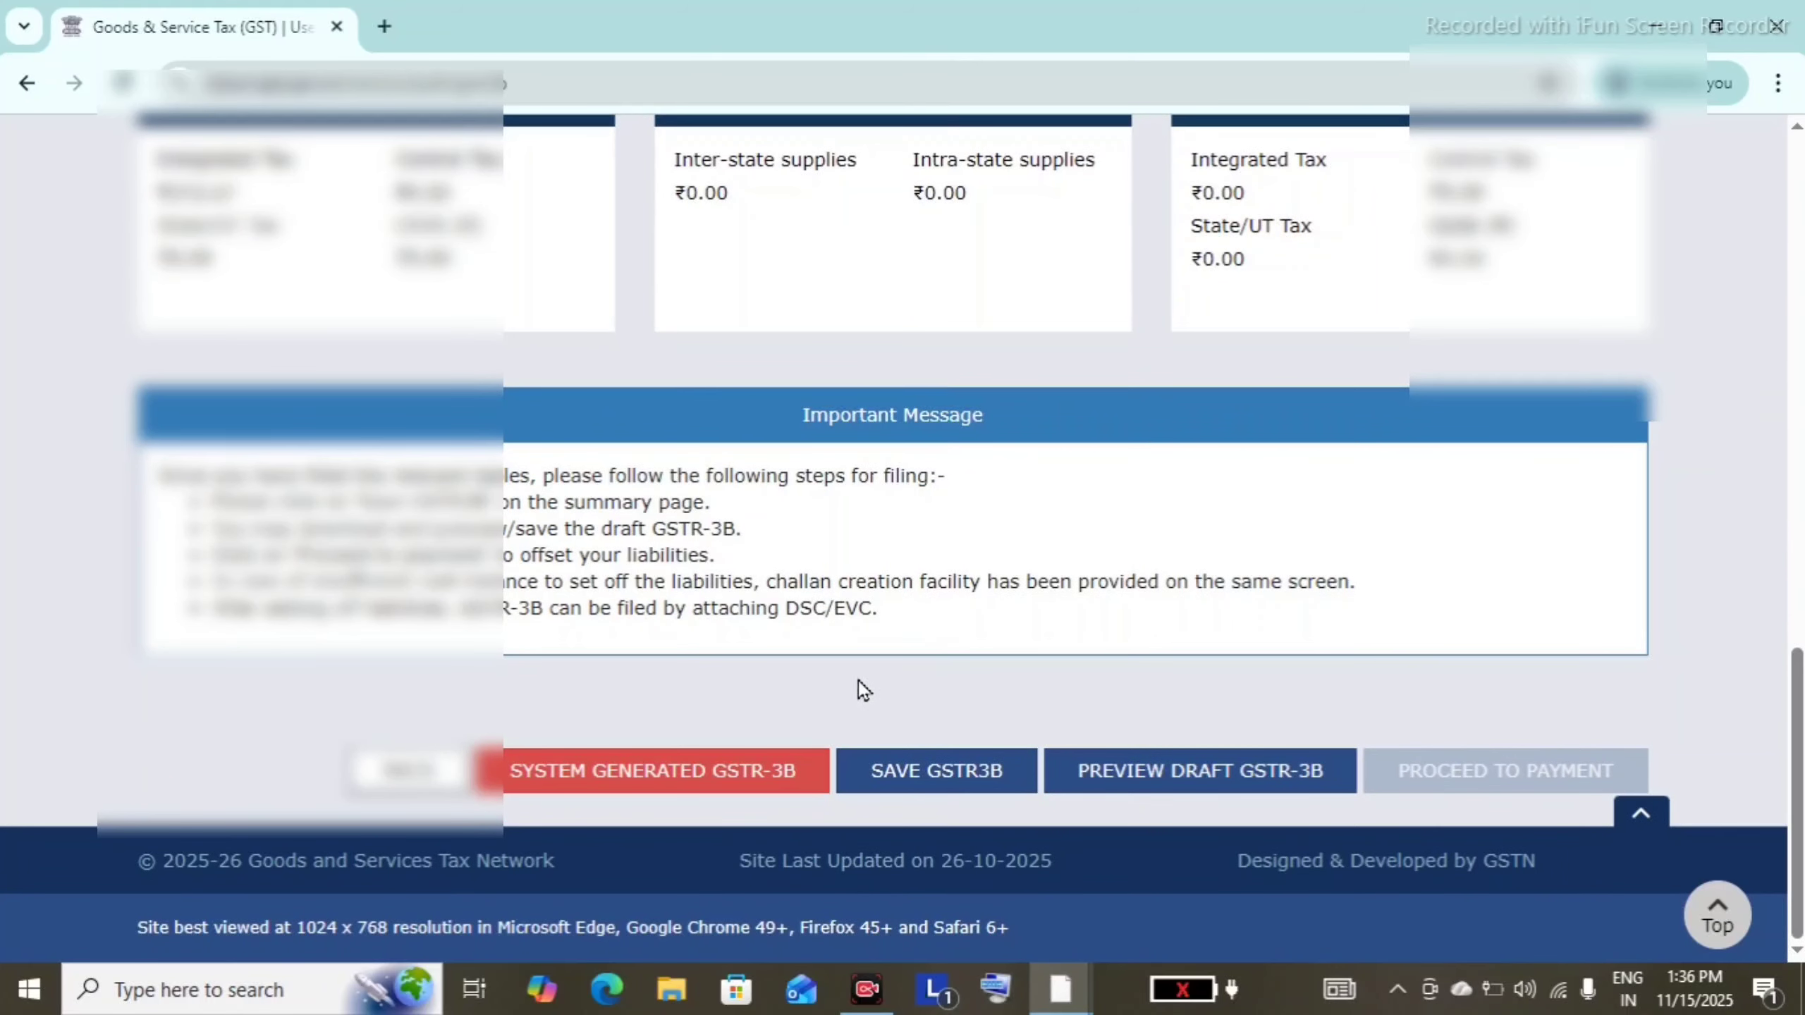
left_click(908, 780)
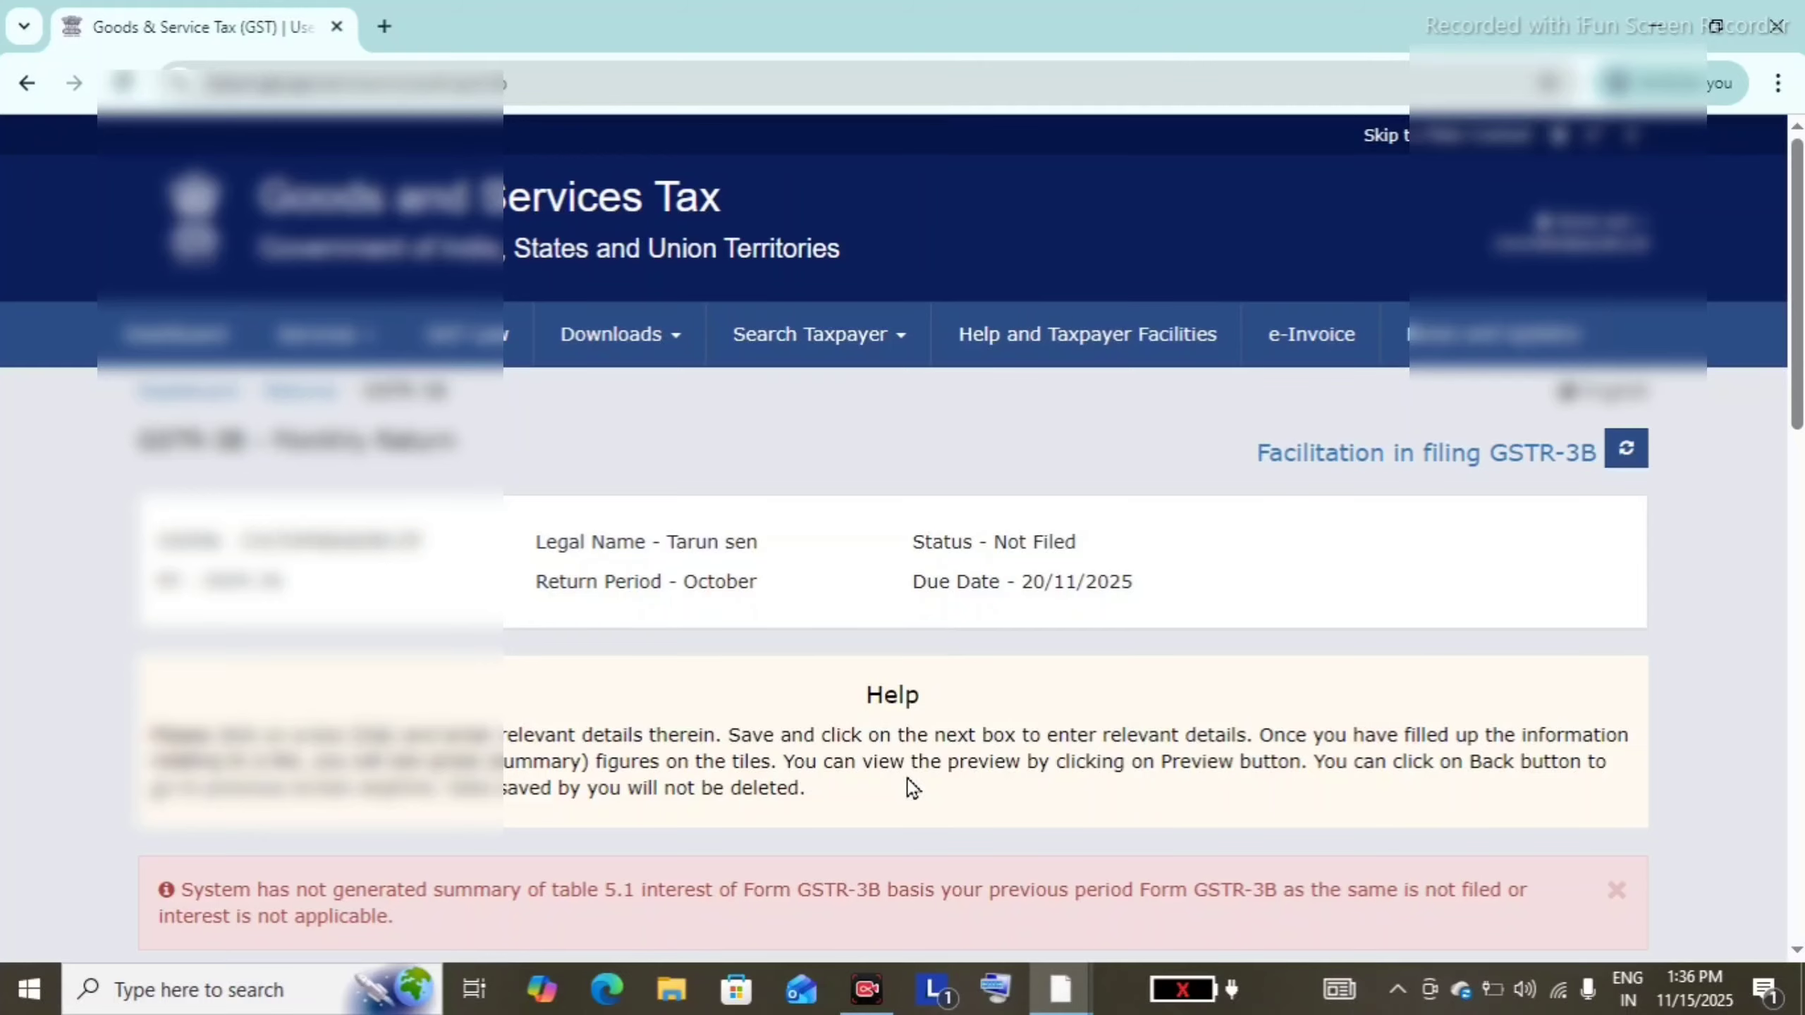
scroll(906, 778, "down", 15)
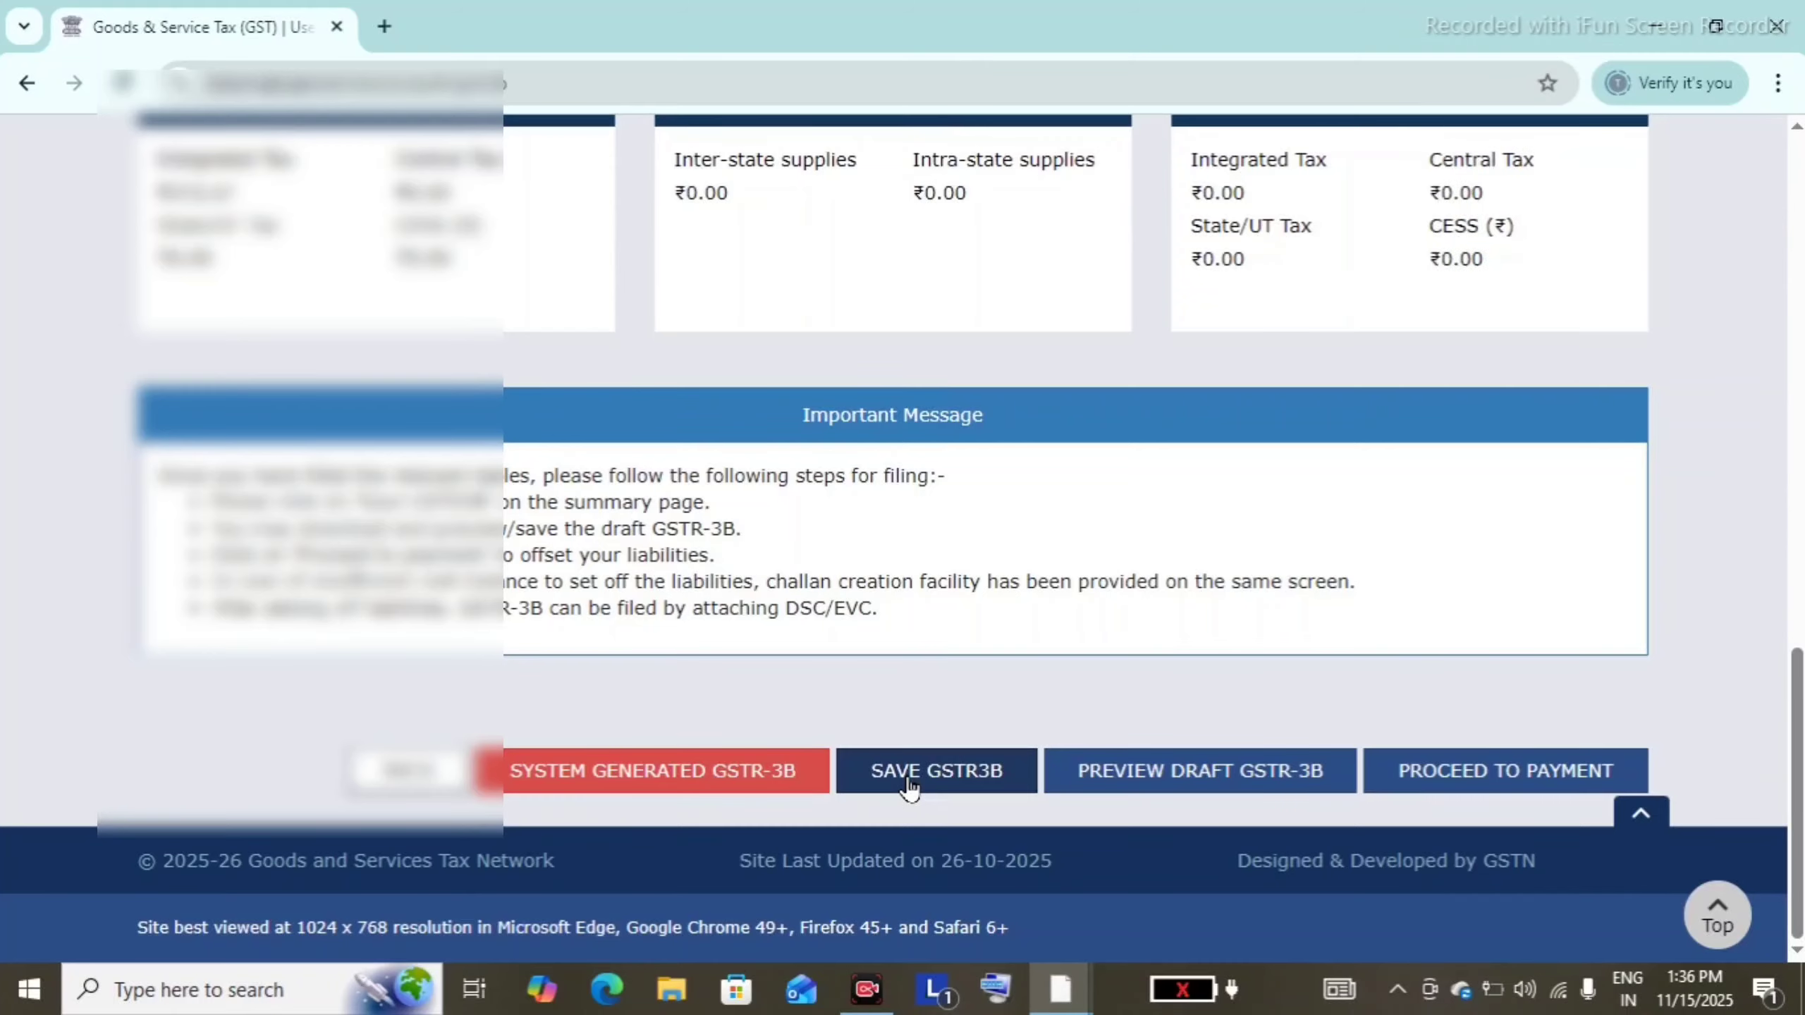
left_click(1477, 789)
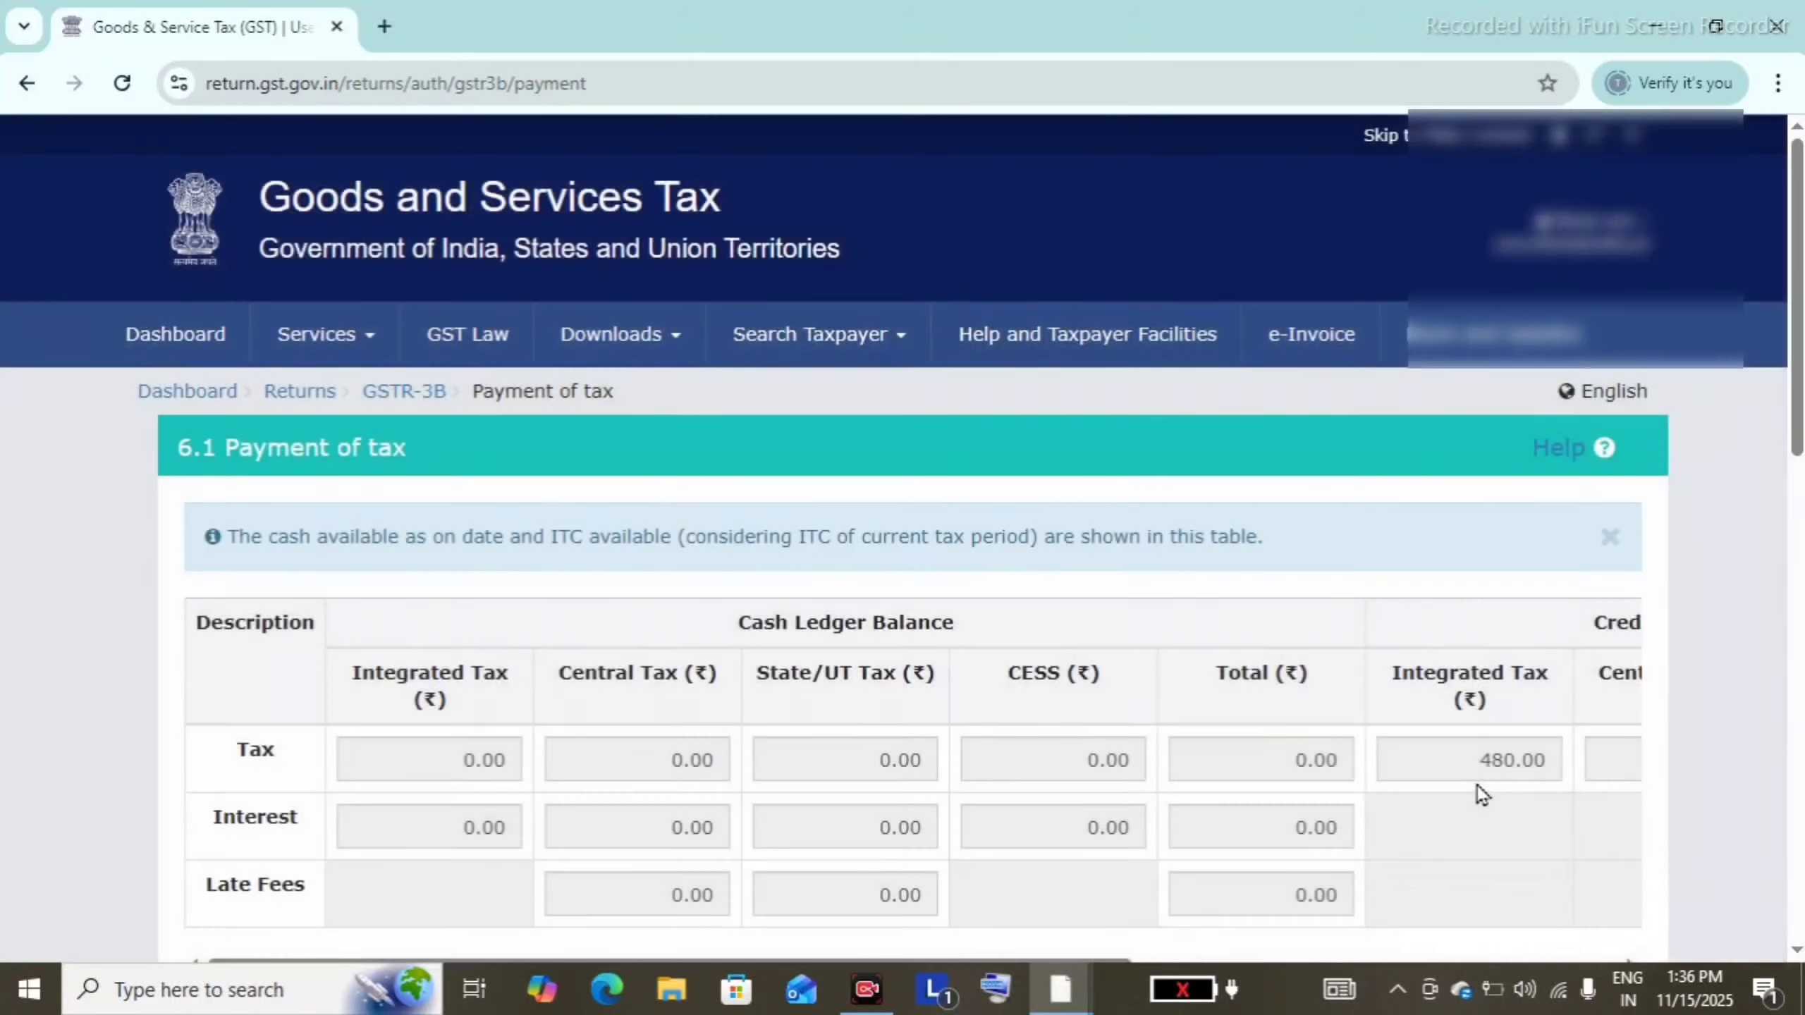
Step: Examine the cash and credit ledger balances and the tax liability offset table under 6.1 Payment of tax
scroll(1478, 784, "down", 4)
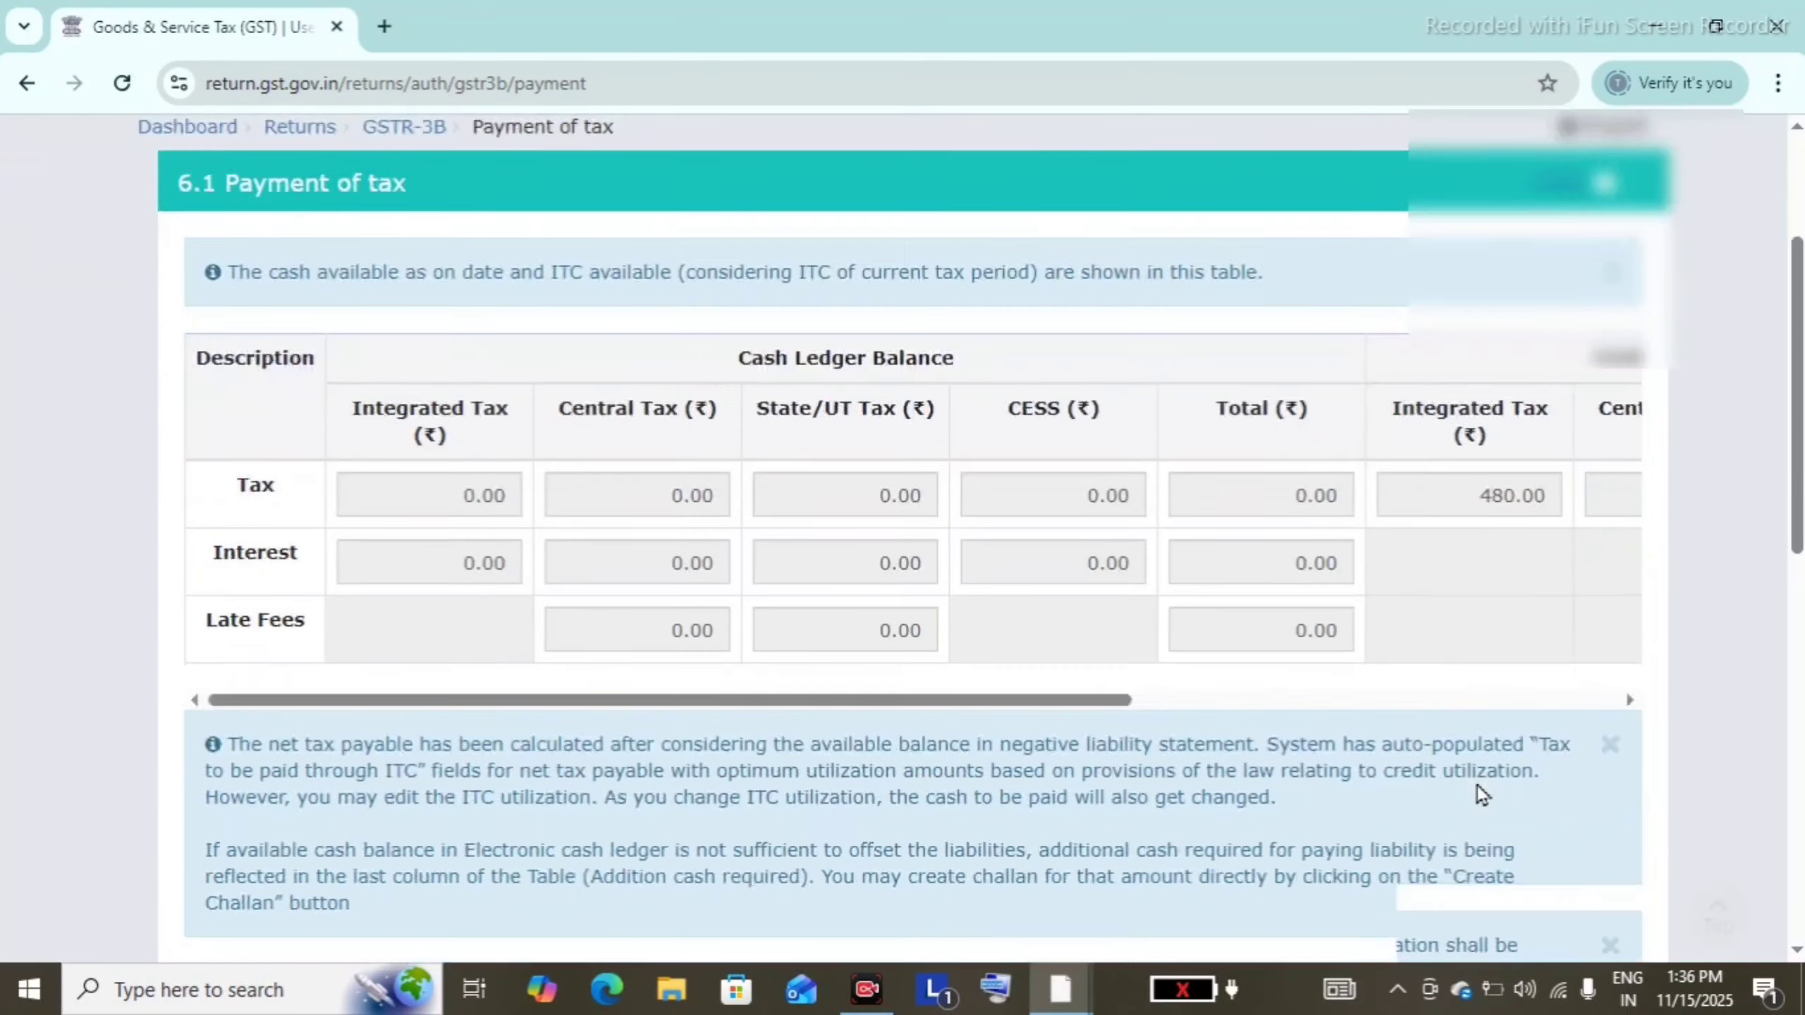
scroll(1478, 784, "up", 1)
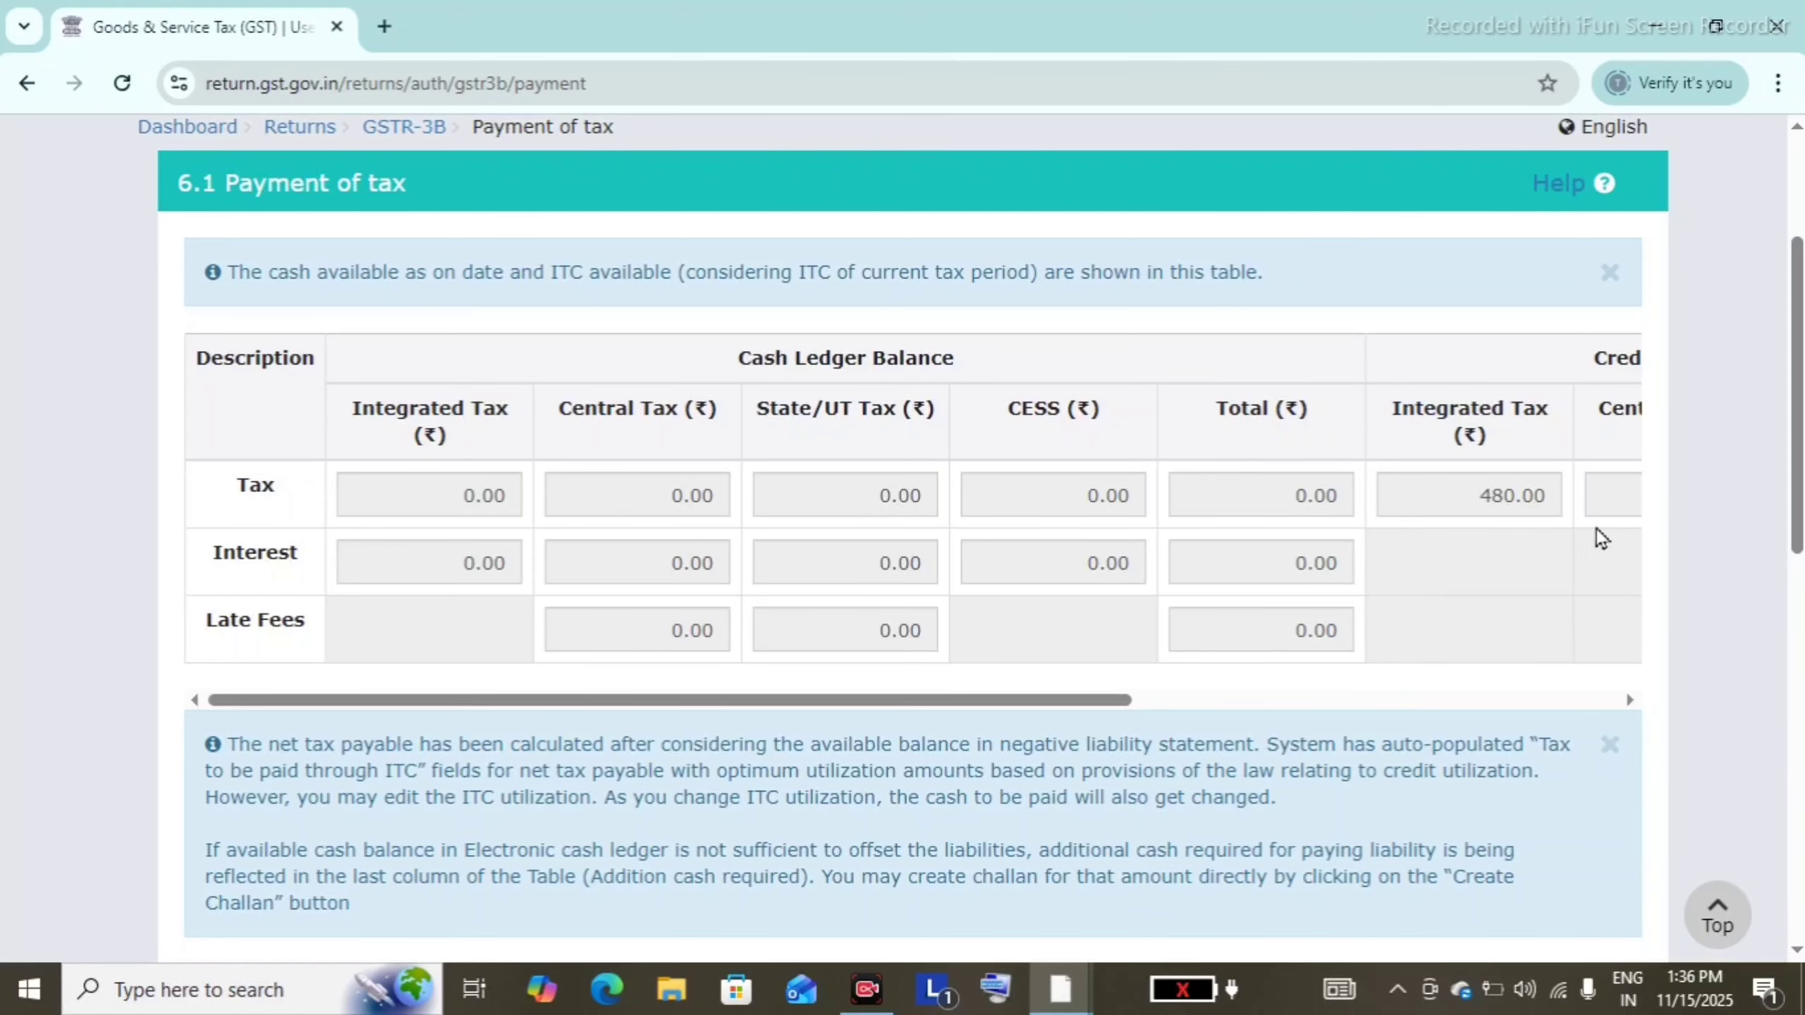
scroll(1637, 668, "down", 12)
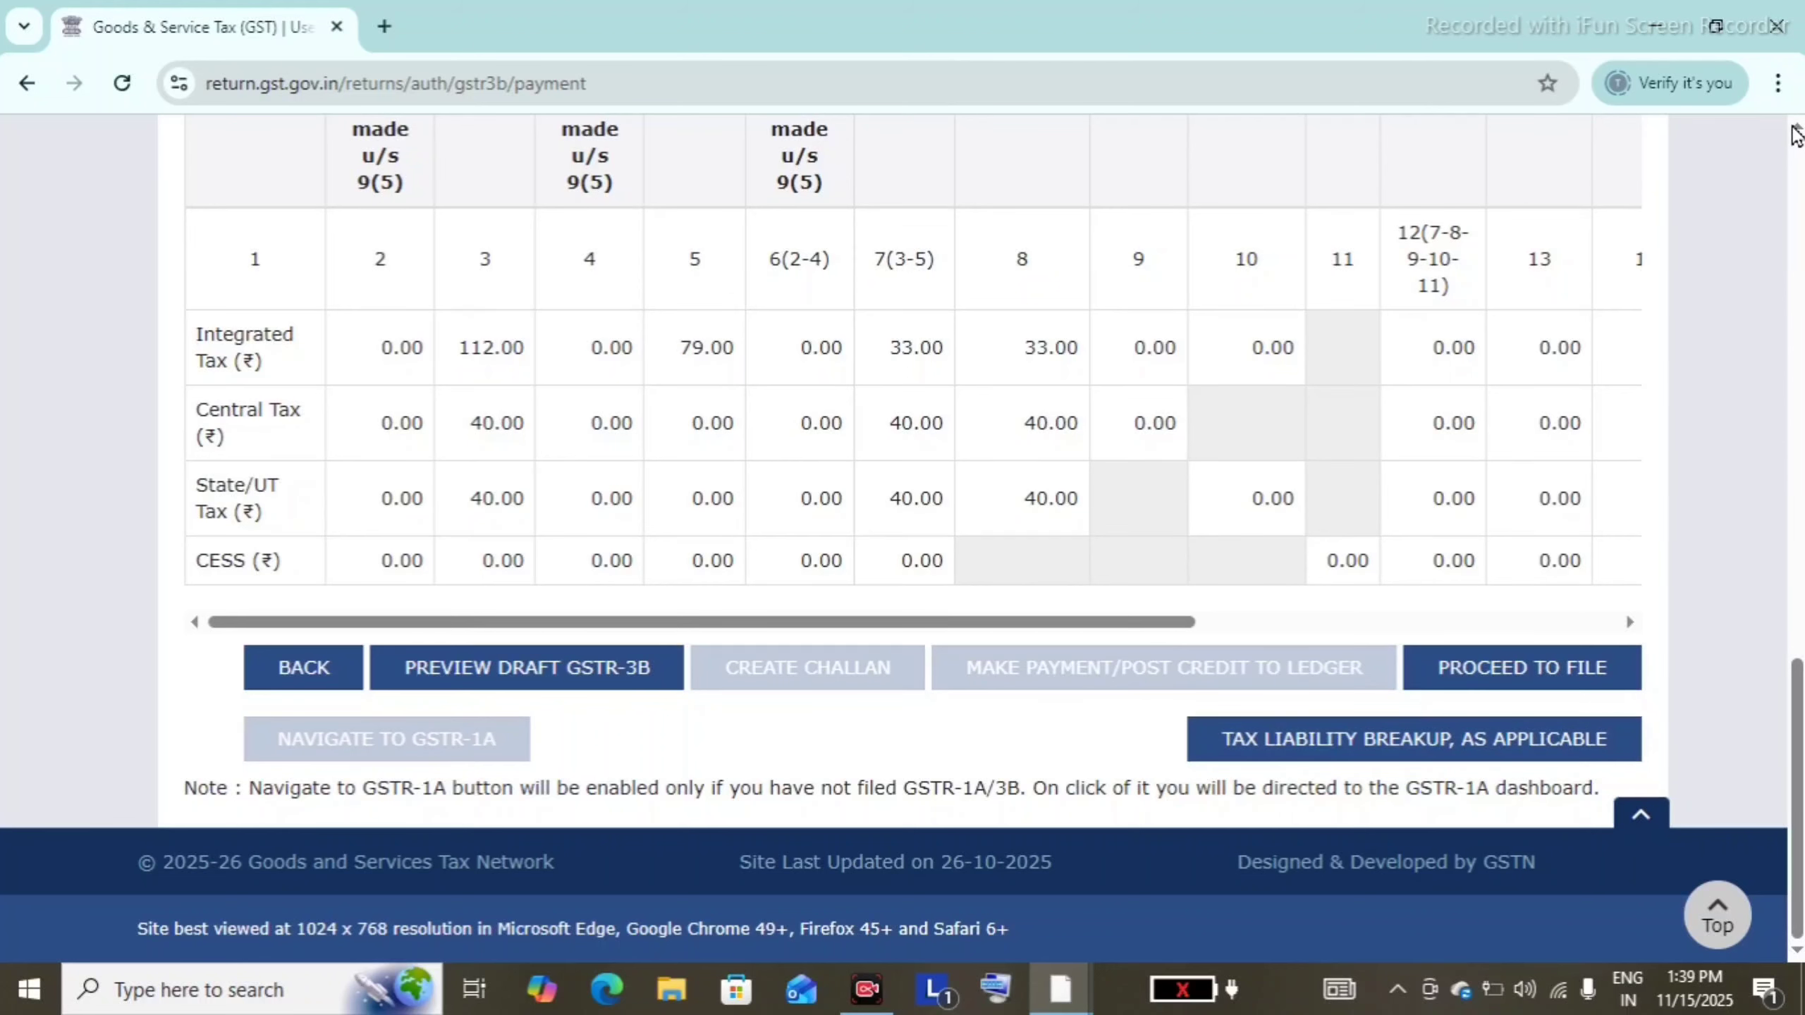
left_click(1796, 135)
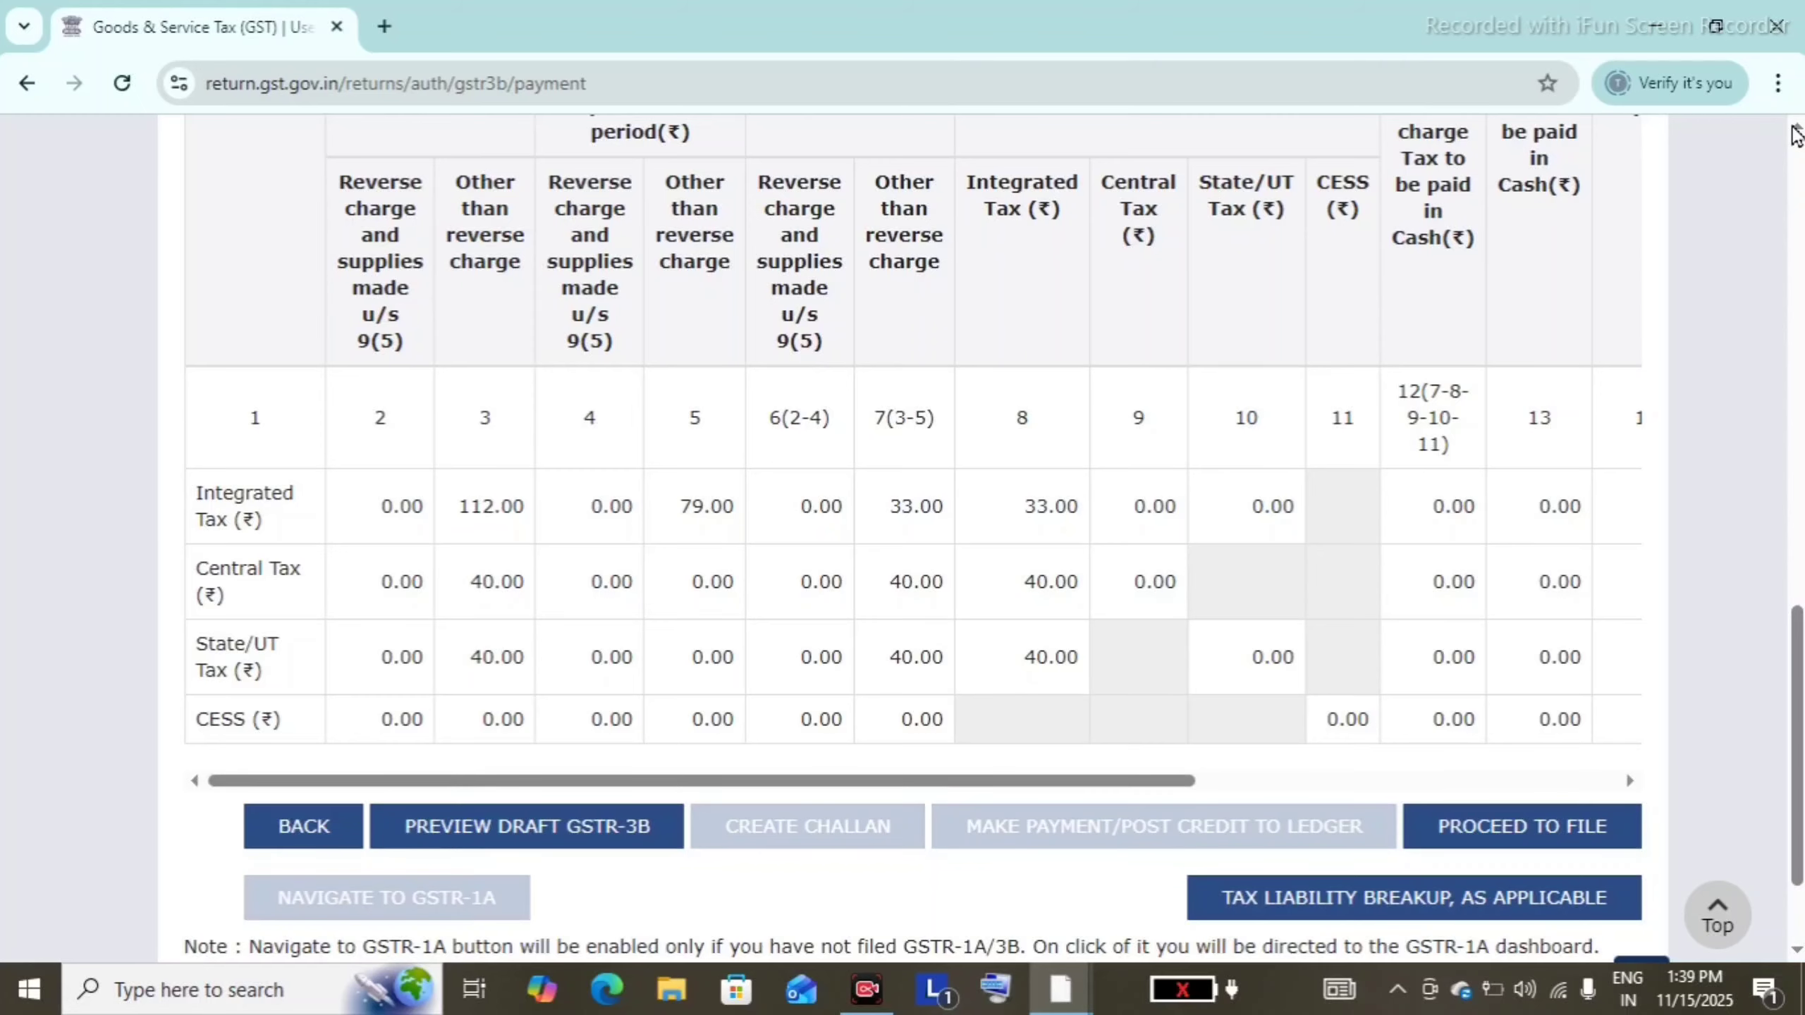
scroll(1796, 136, "down", 1)
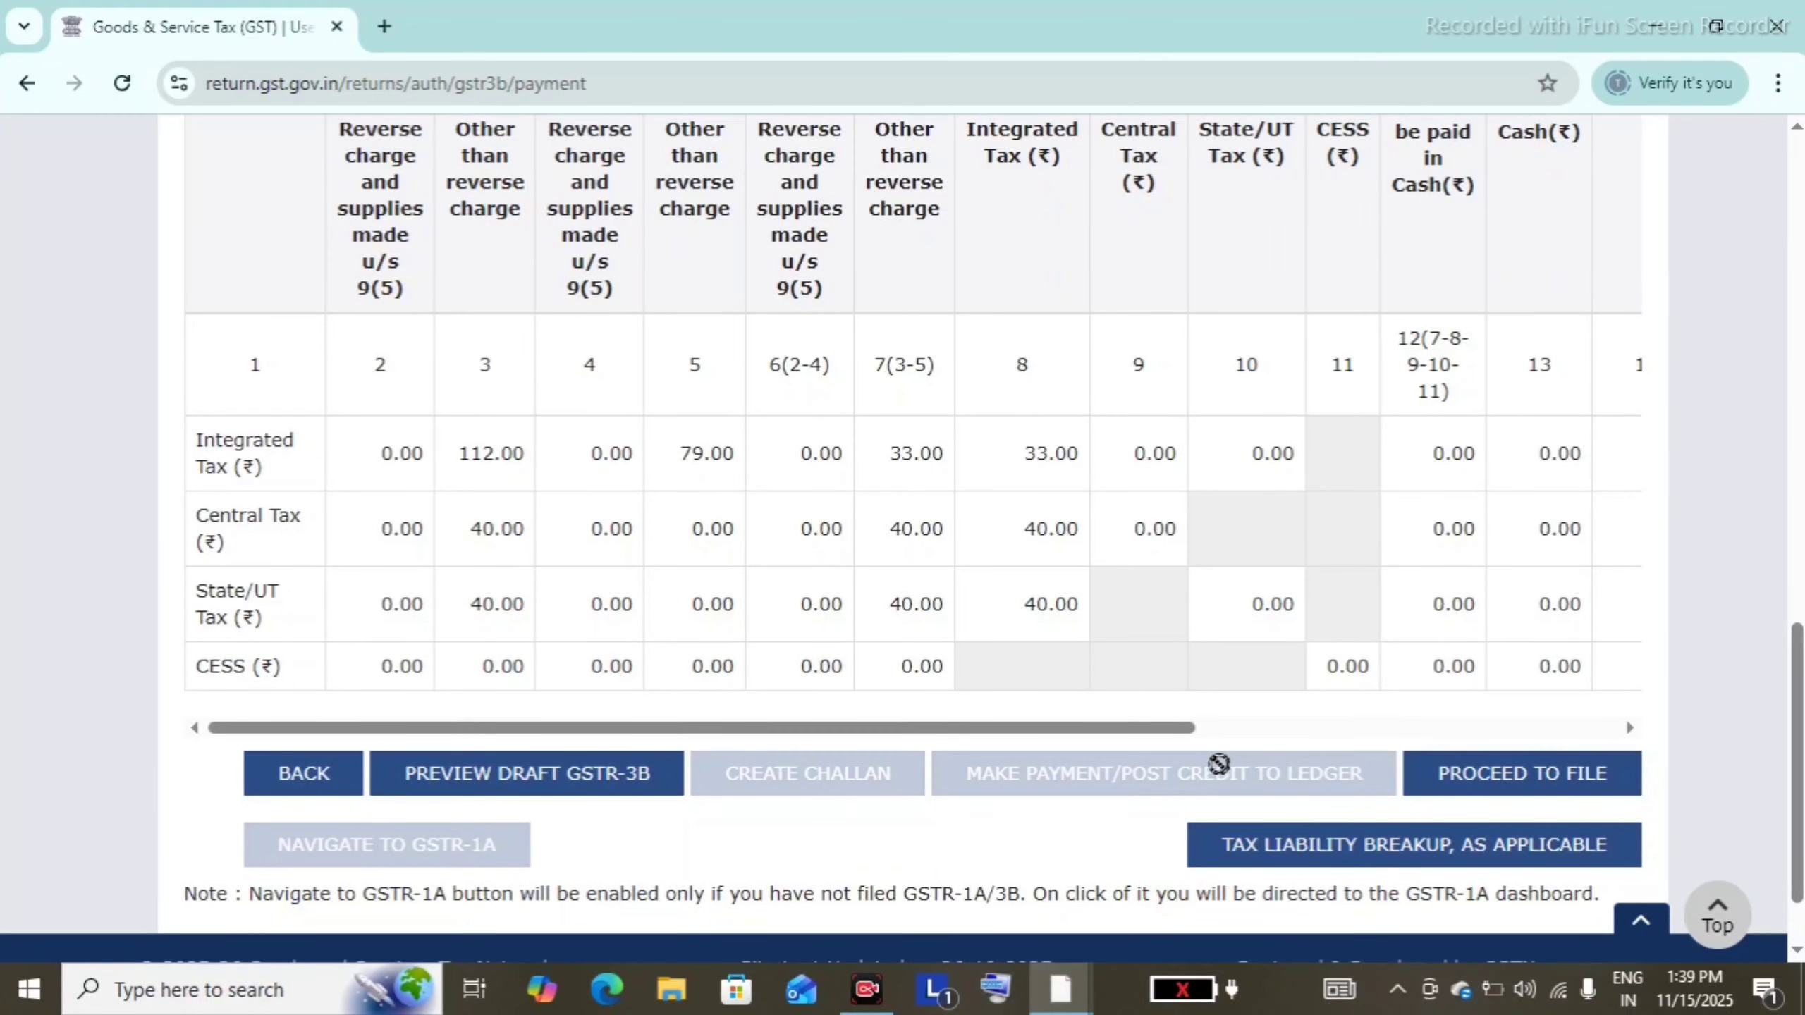
scroll(1221, 773, "up", 15)
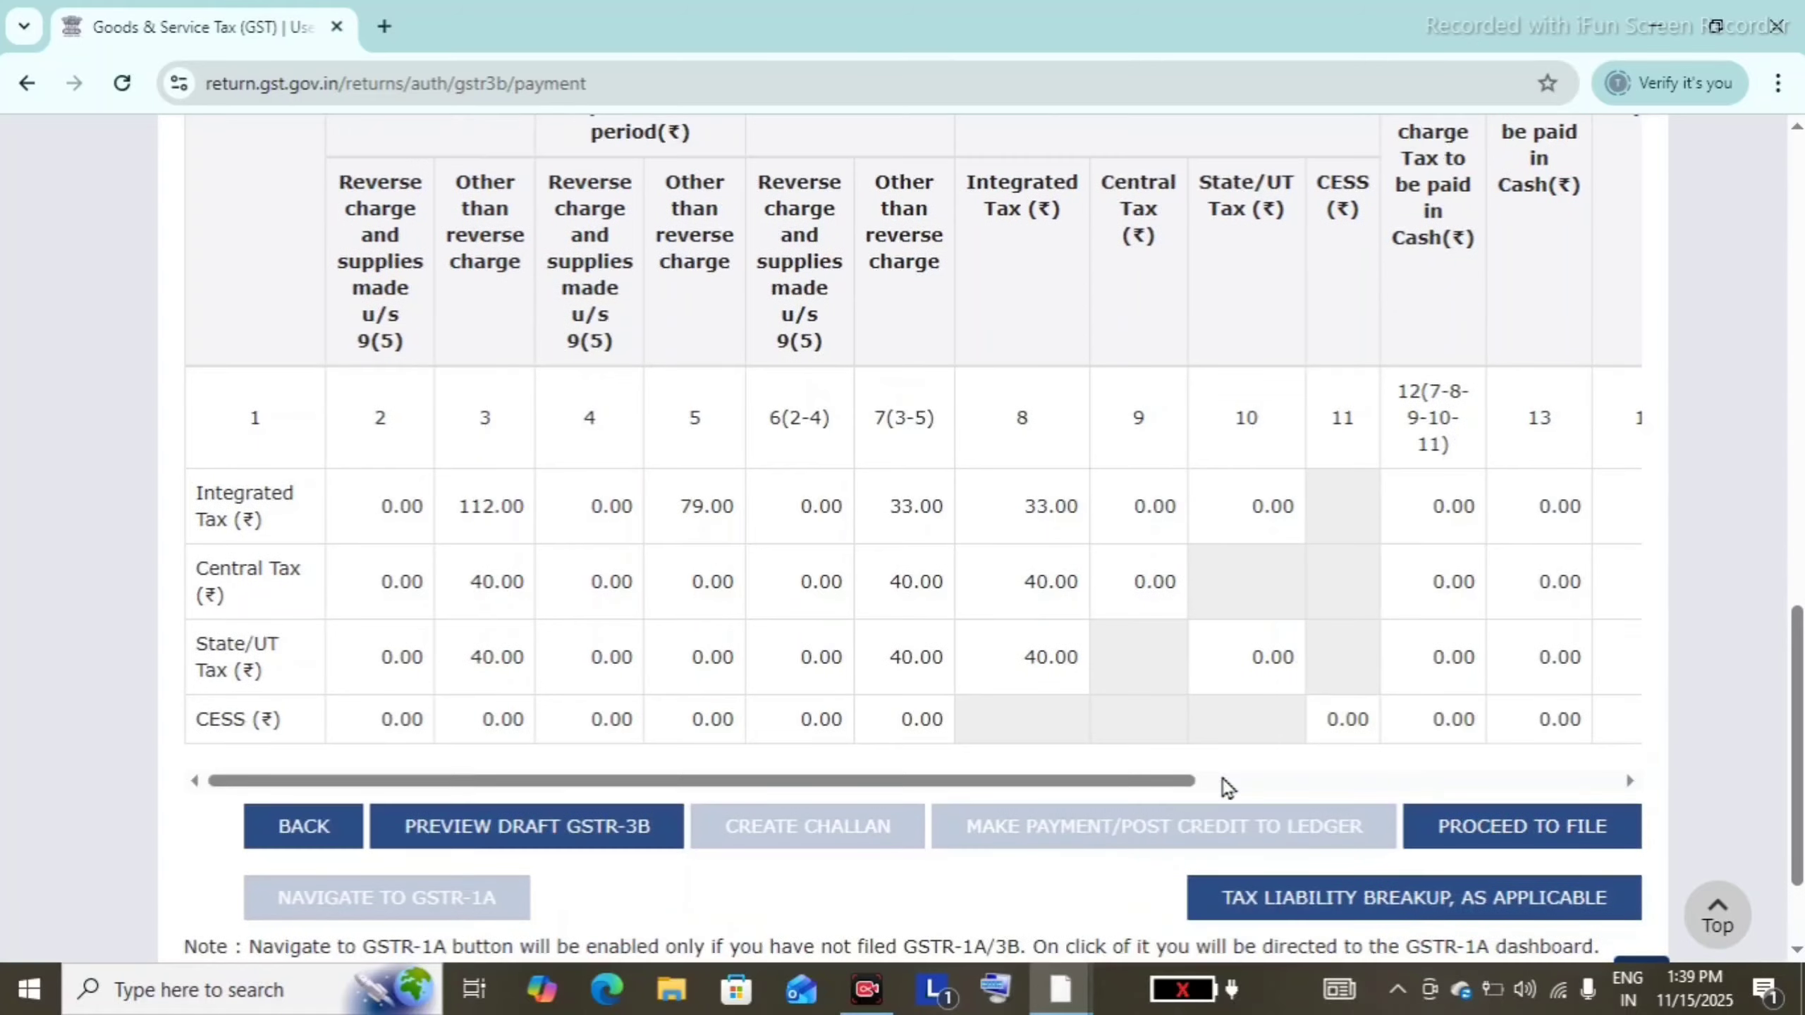
scroll(1228, 786, "up", 4)
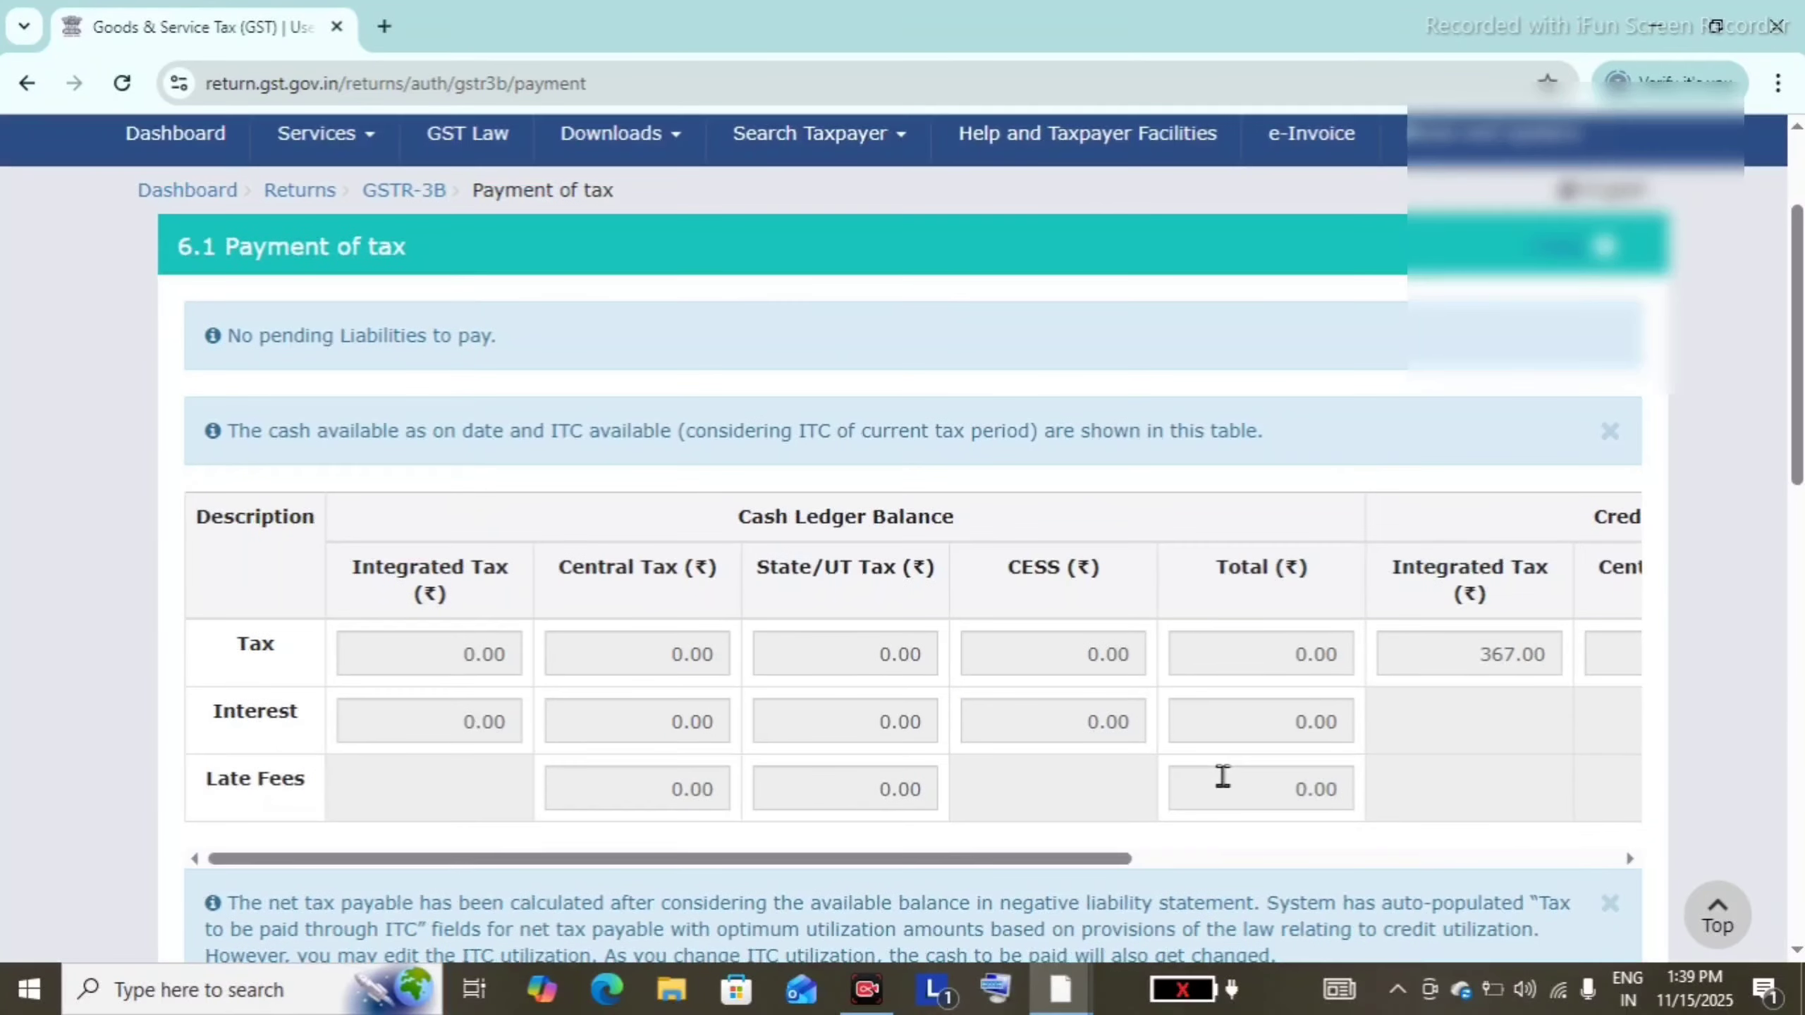
scroll(1228, 786, "down", 1)
scroll(1223, 778, "down", 15)
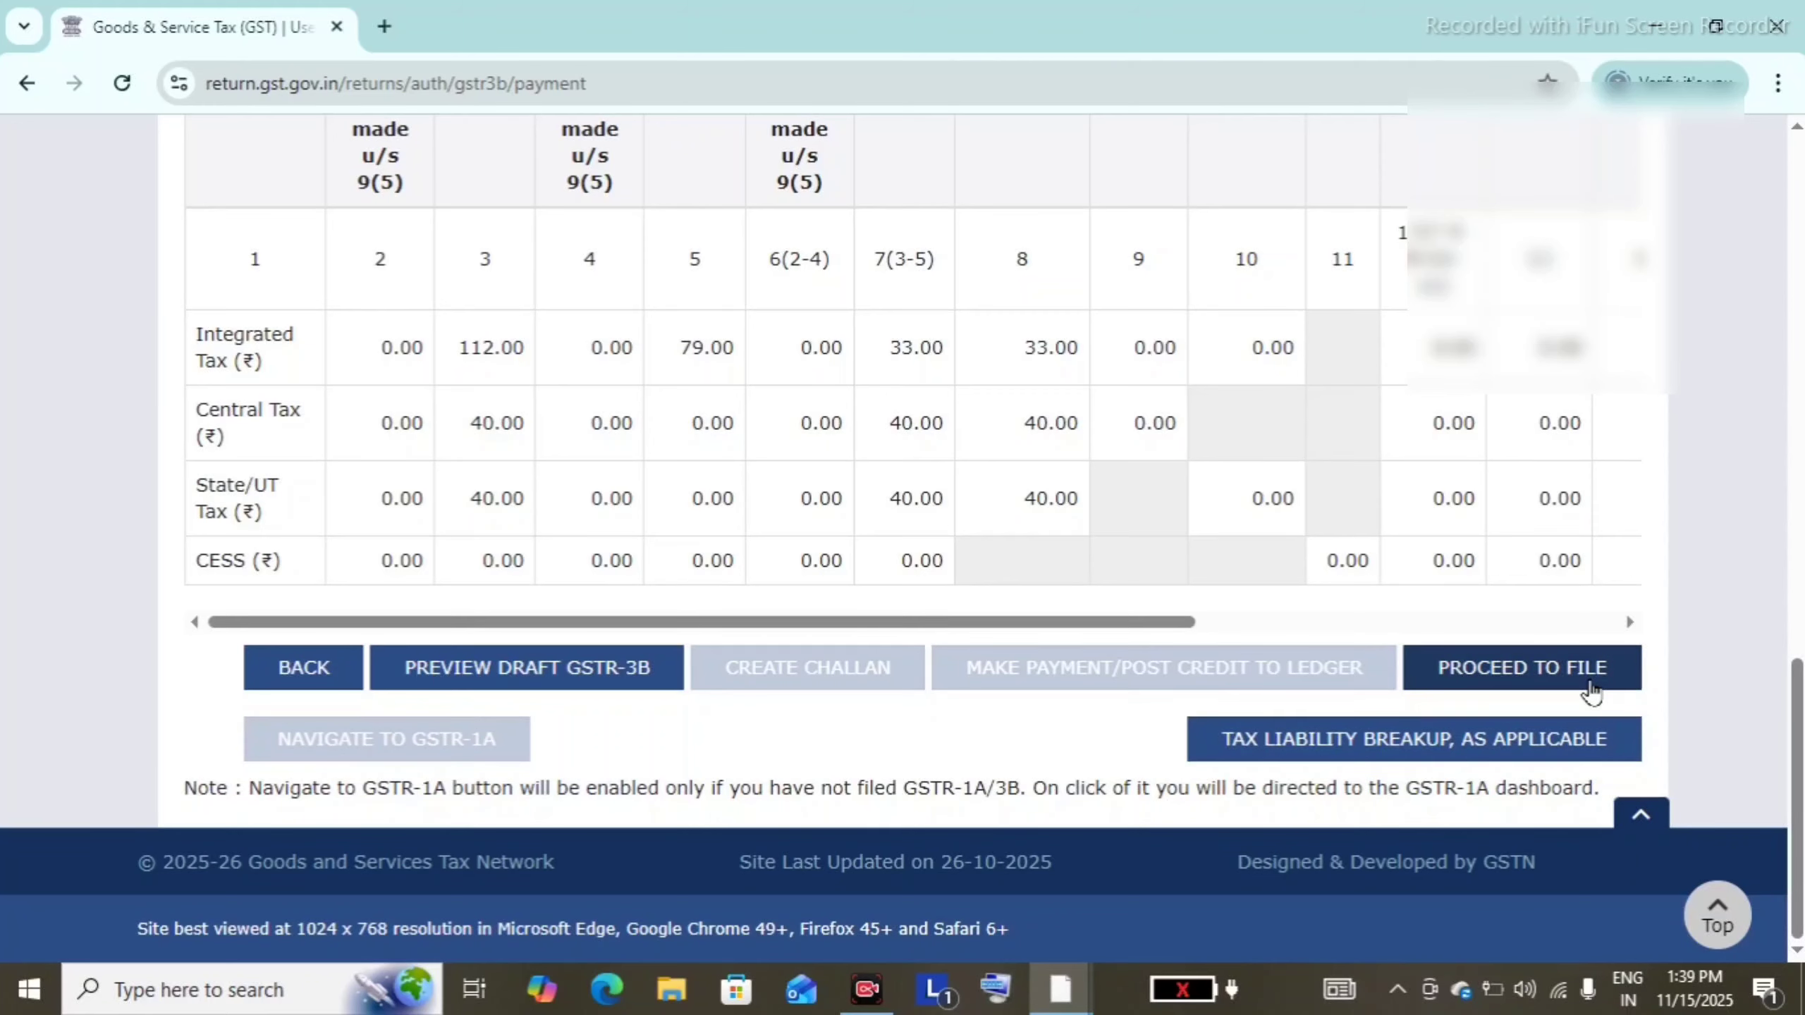
Step: Proceed to file the GSTR-3B return and accept the verification declaration that the information is true and correct
left_click(1591, 688)
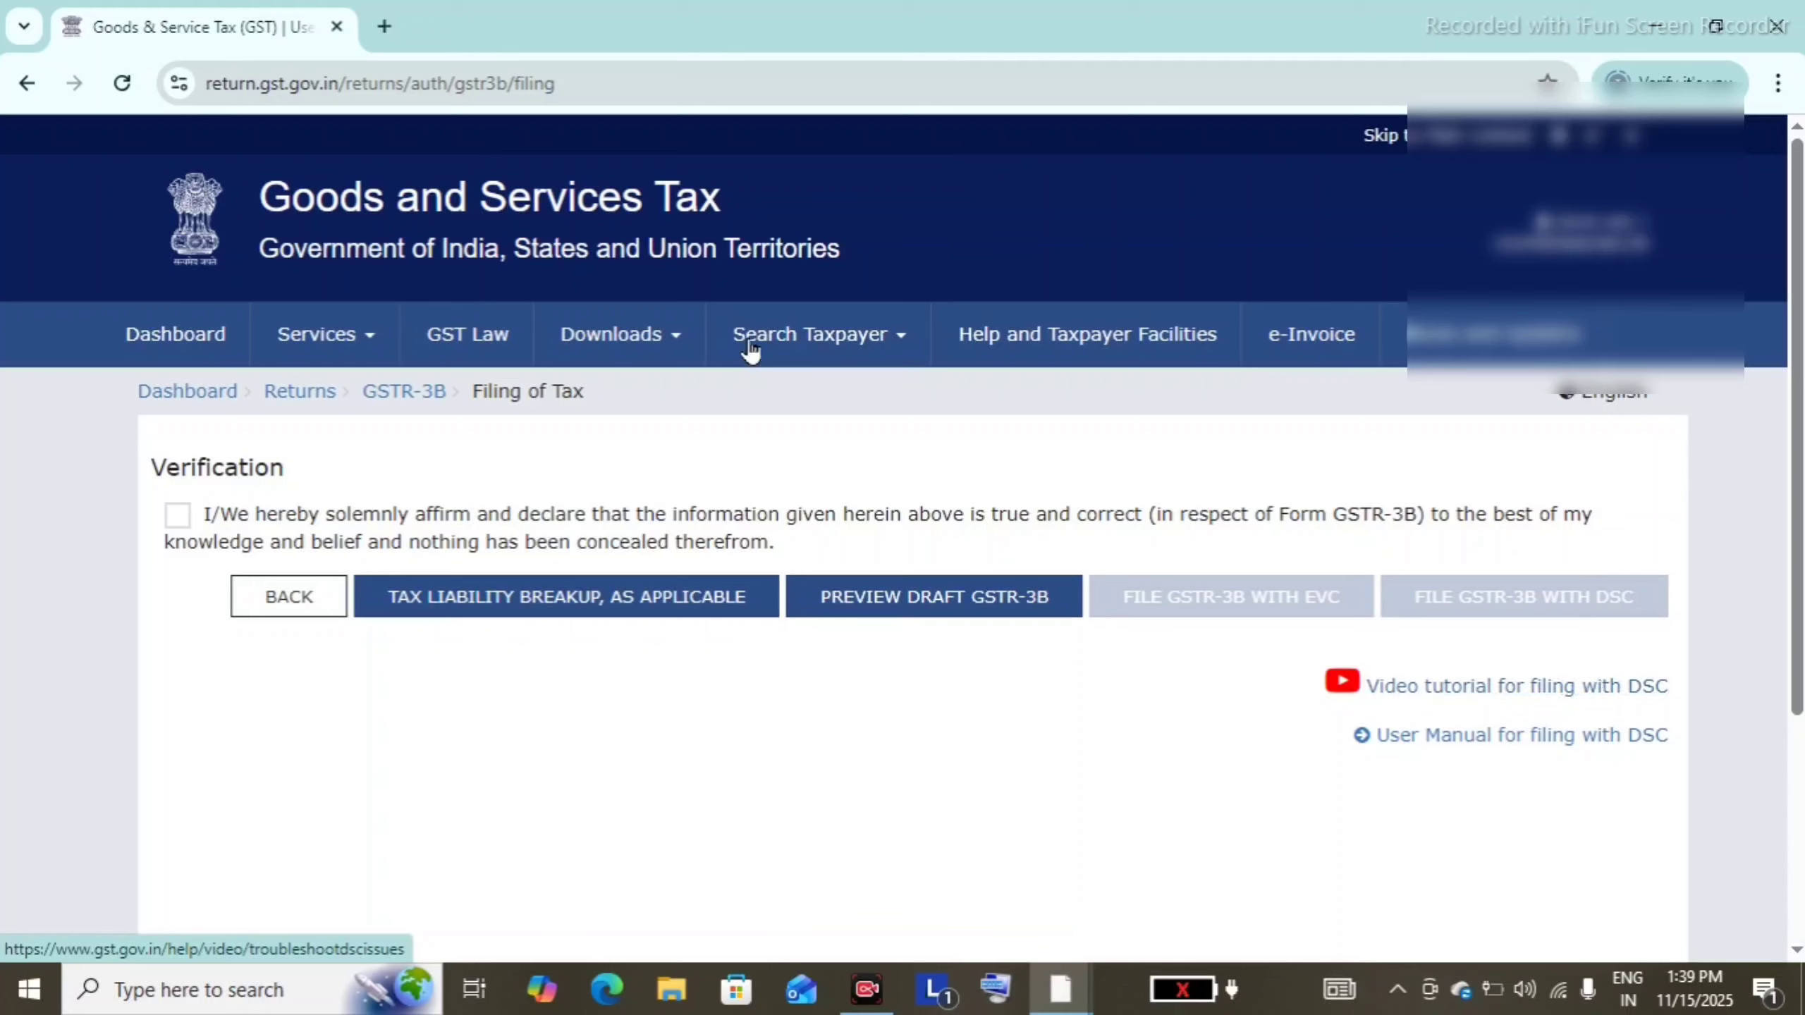
left_click(176, 517)
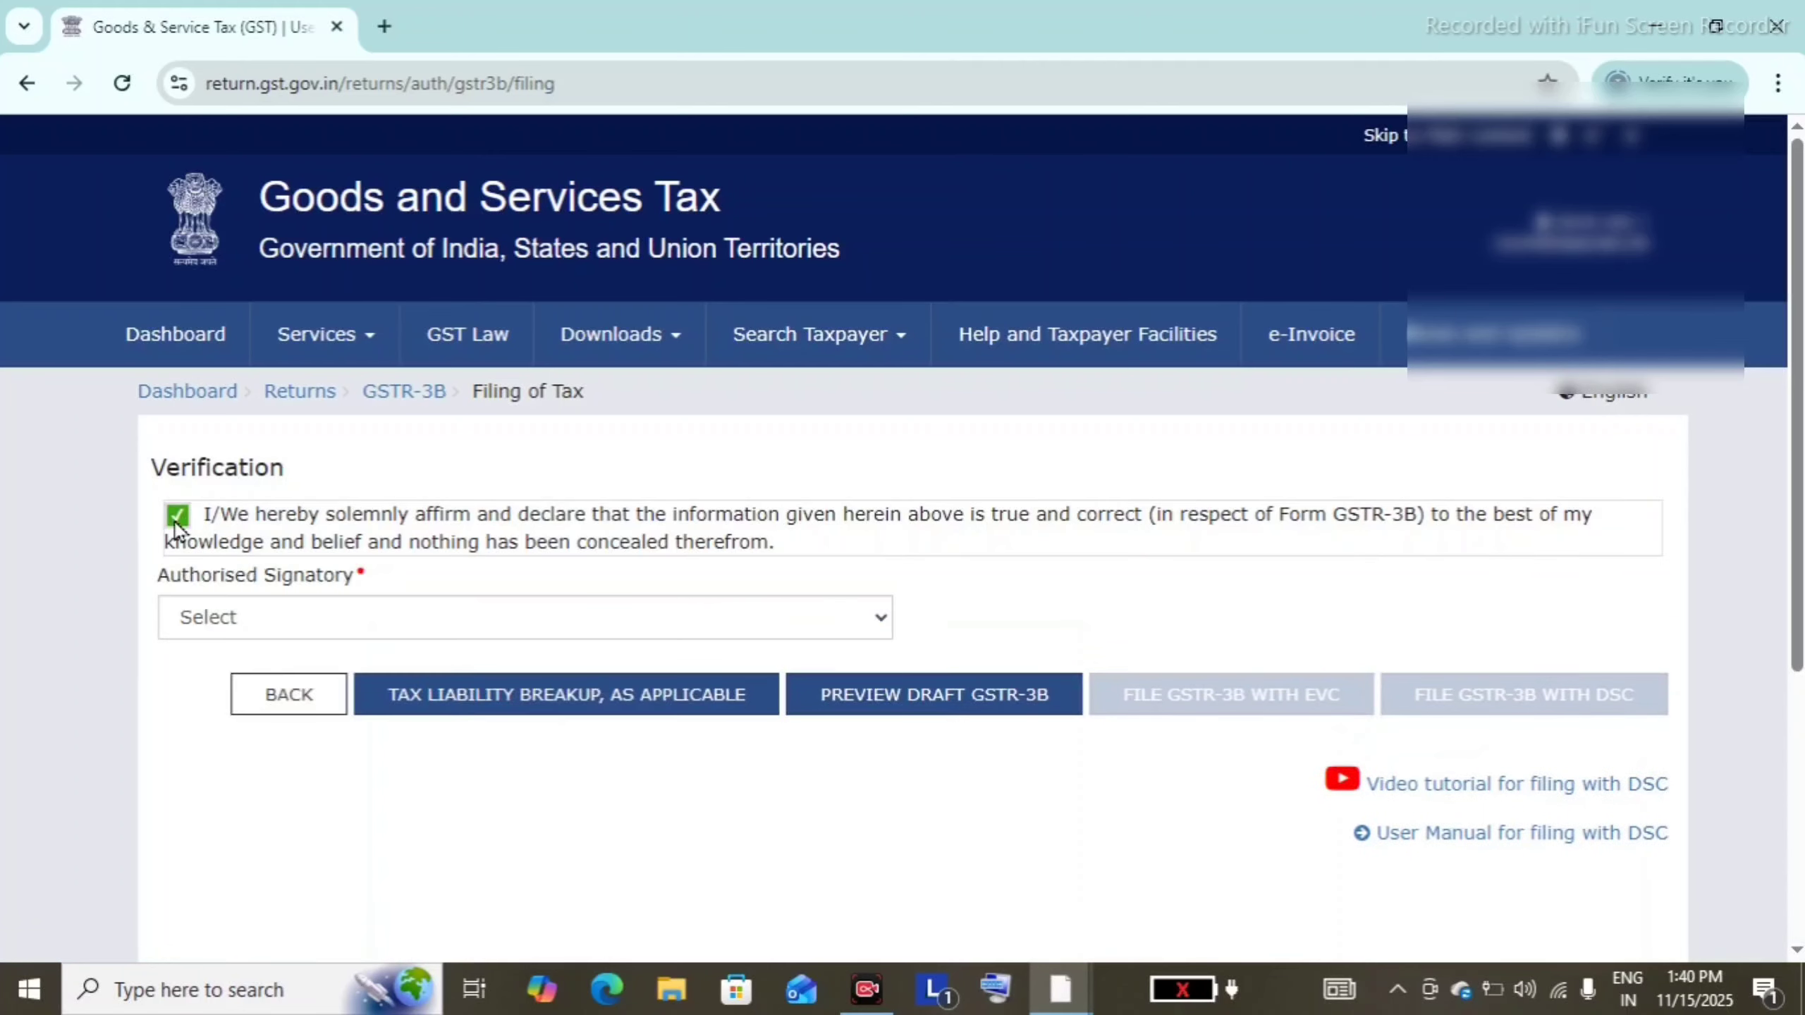
Step: Select the authorised signatory, file the GSTR-3B with EVC, and acknowledge the filing message
left_click(281, 619)
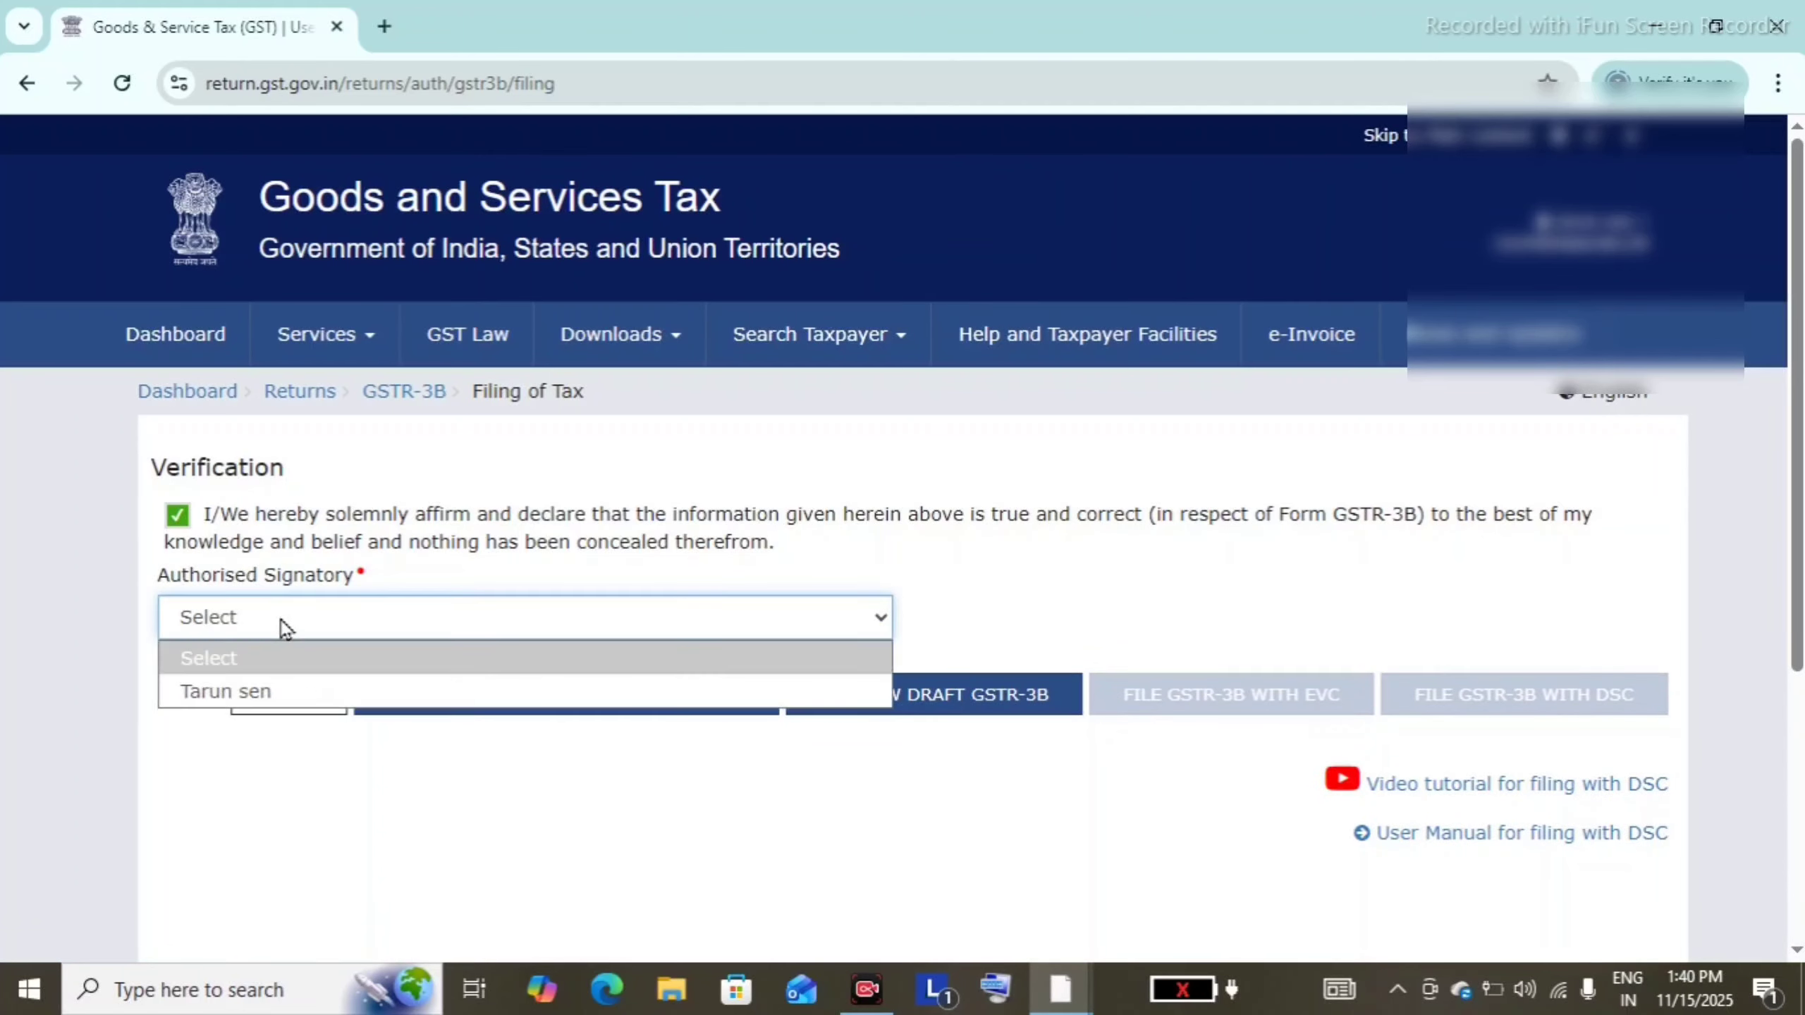
left_click(277, 696)
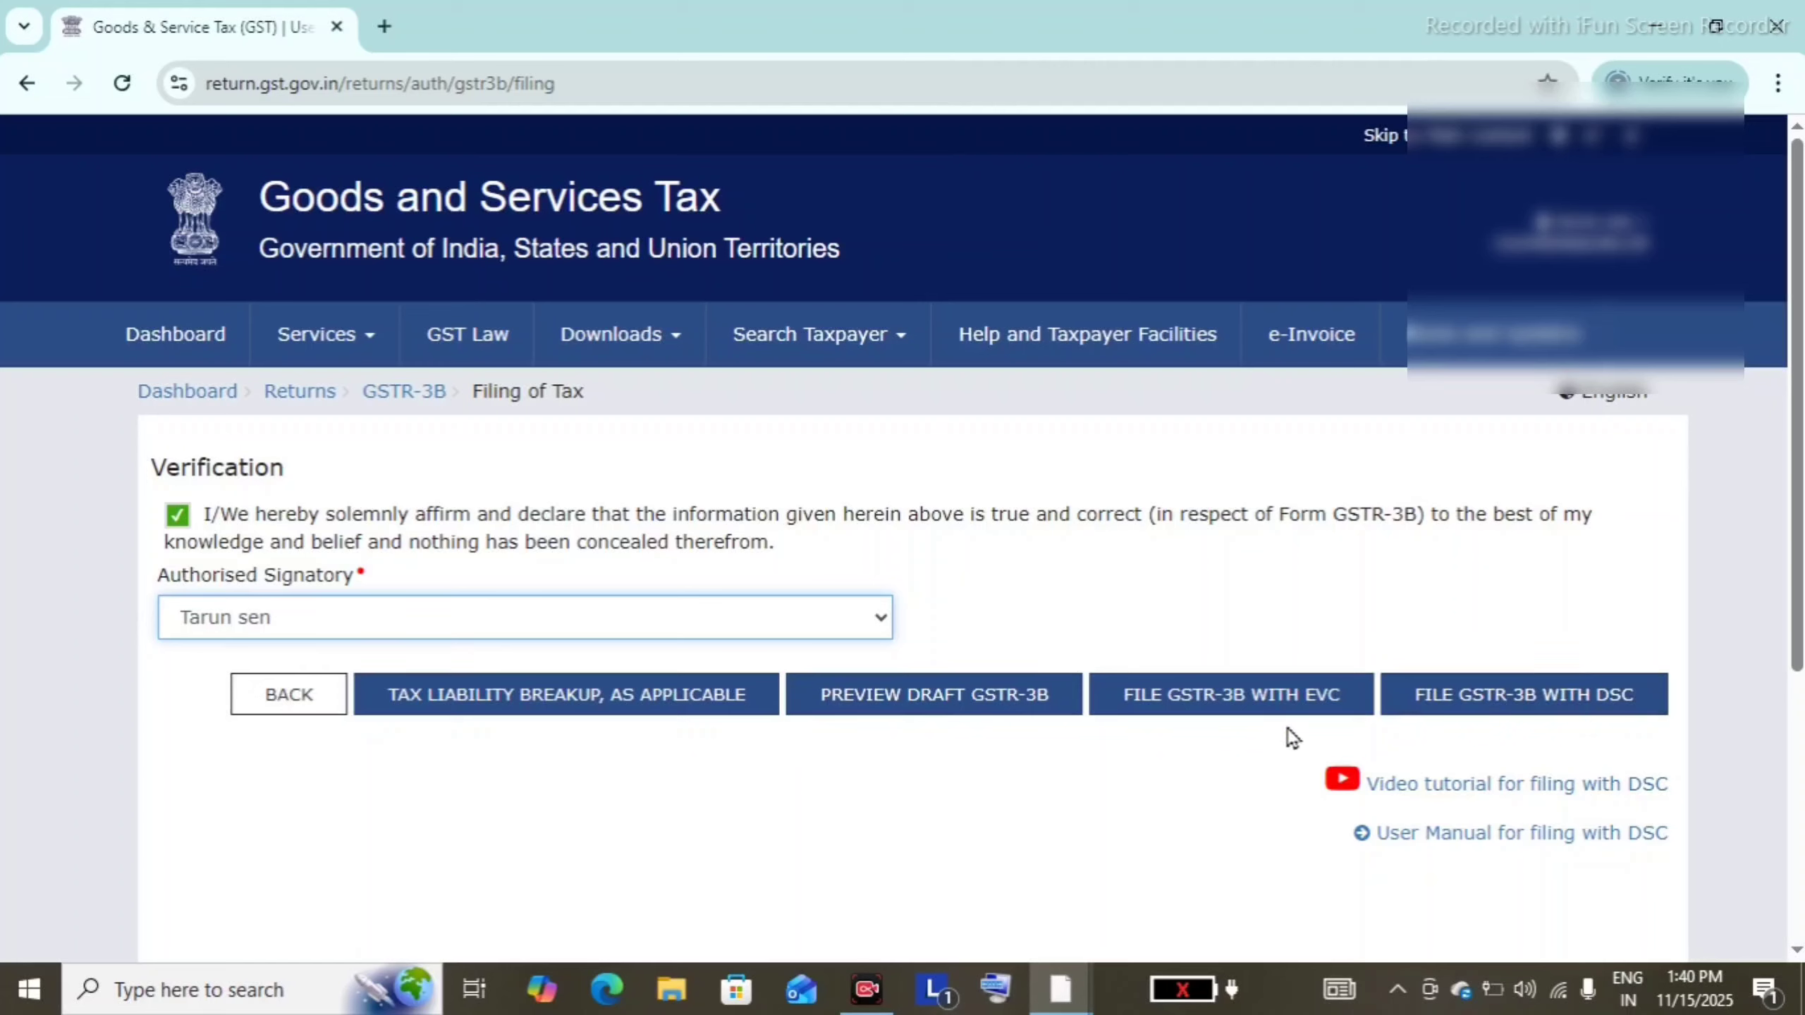
left_click(1256, 702)
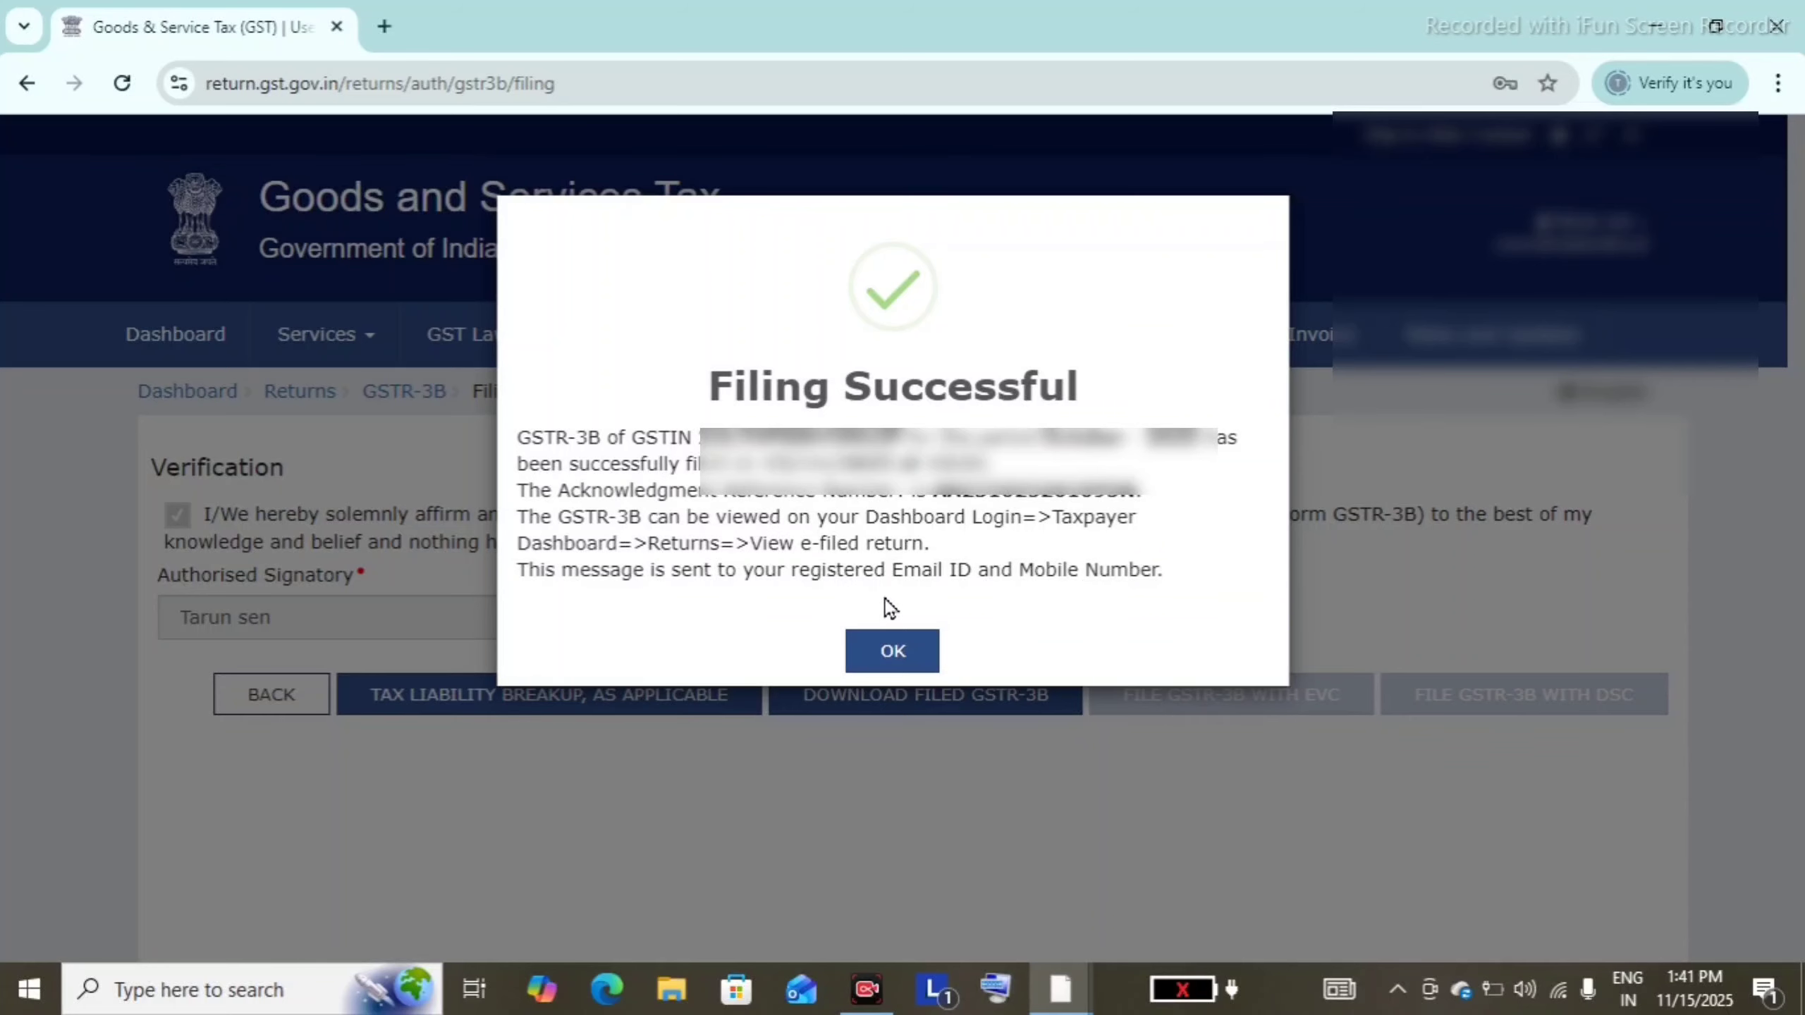
left_click(902, 649)
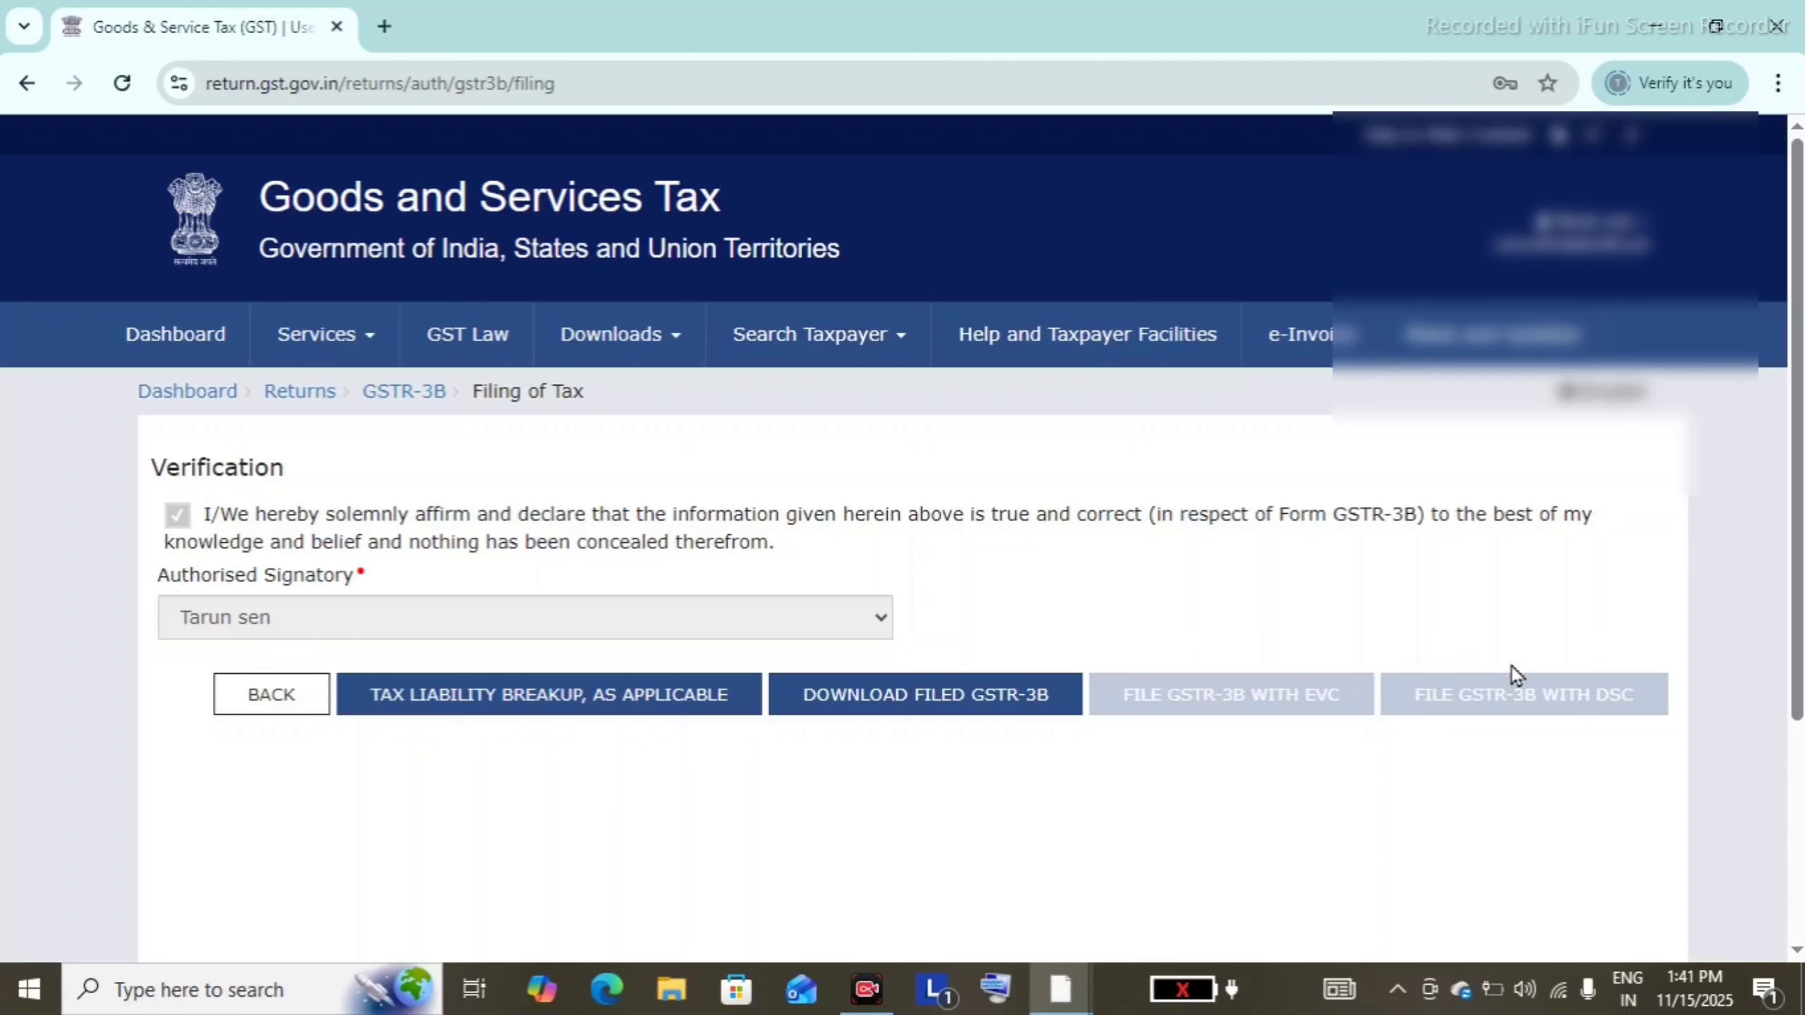
Step: Look up the October returns for Quarter 3 (Oct - Dec) of 2025-26 in the Returns Dashboard and check the GSTR-3B filing status
left_click(313, 347)
mouse_move(397, 402)
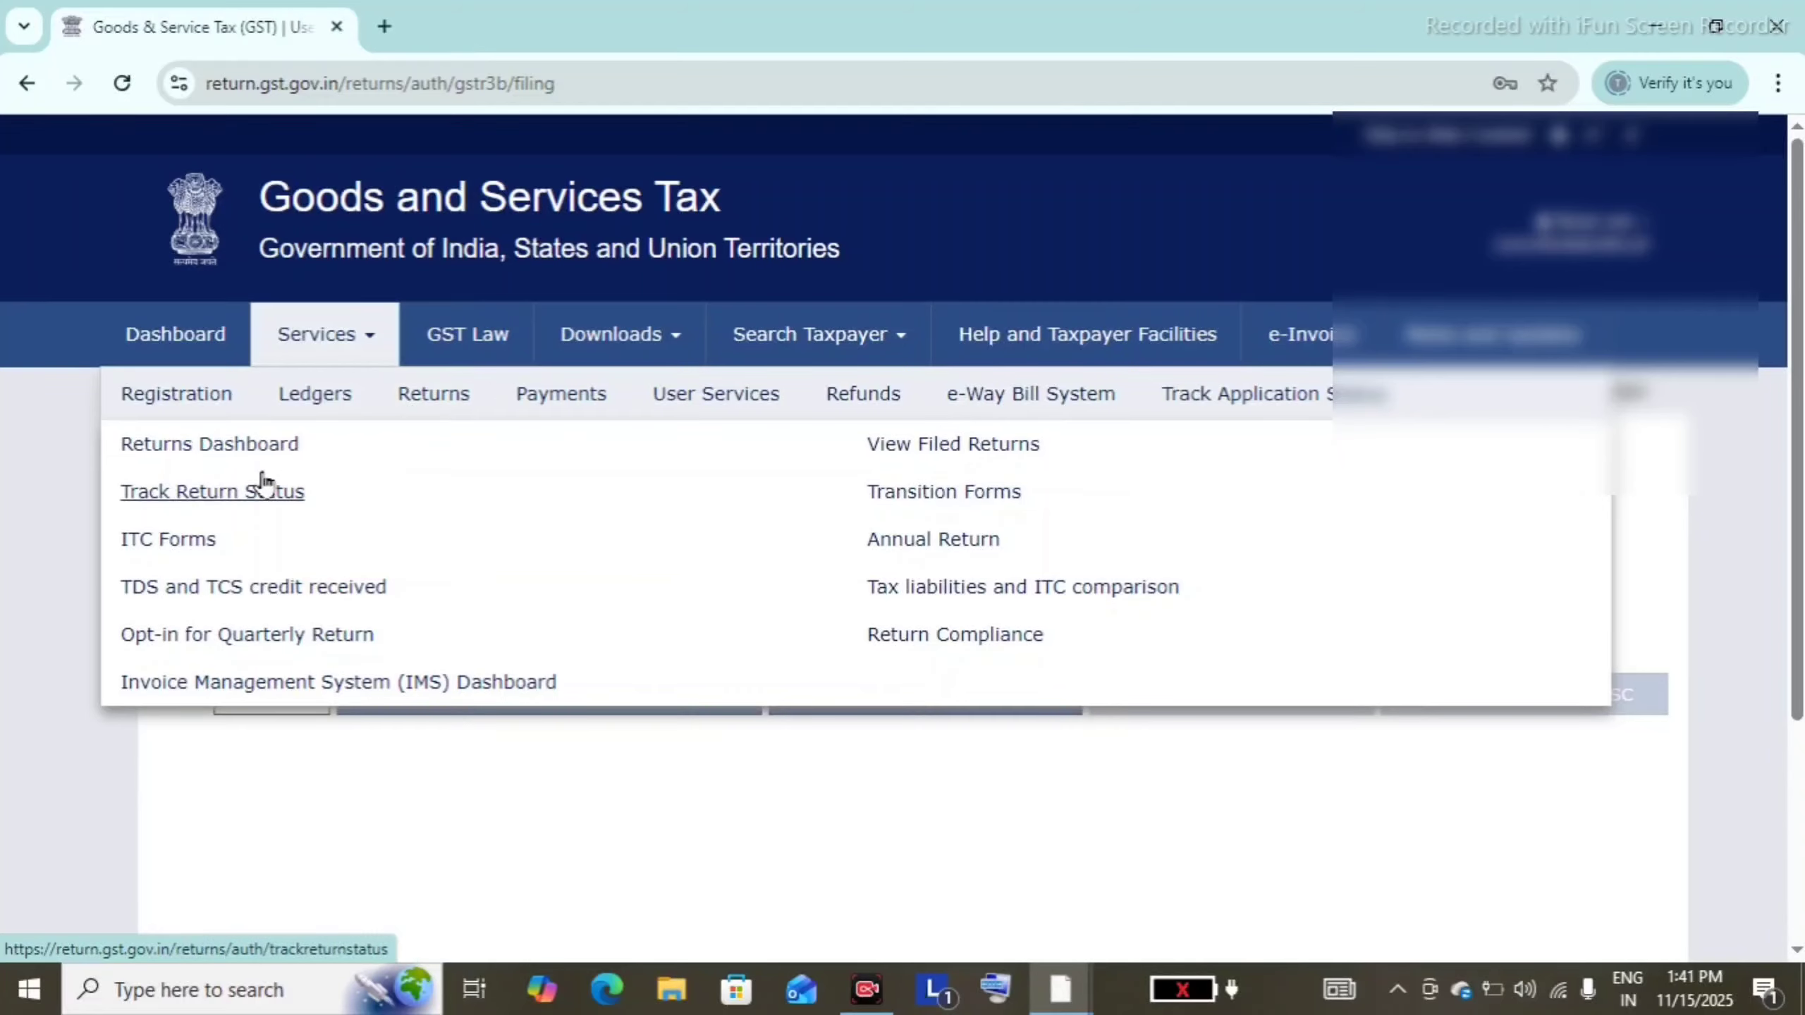
left_click(253, 446)
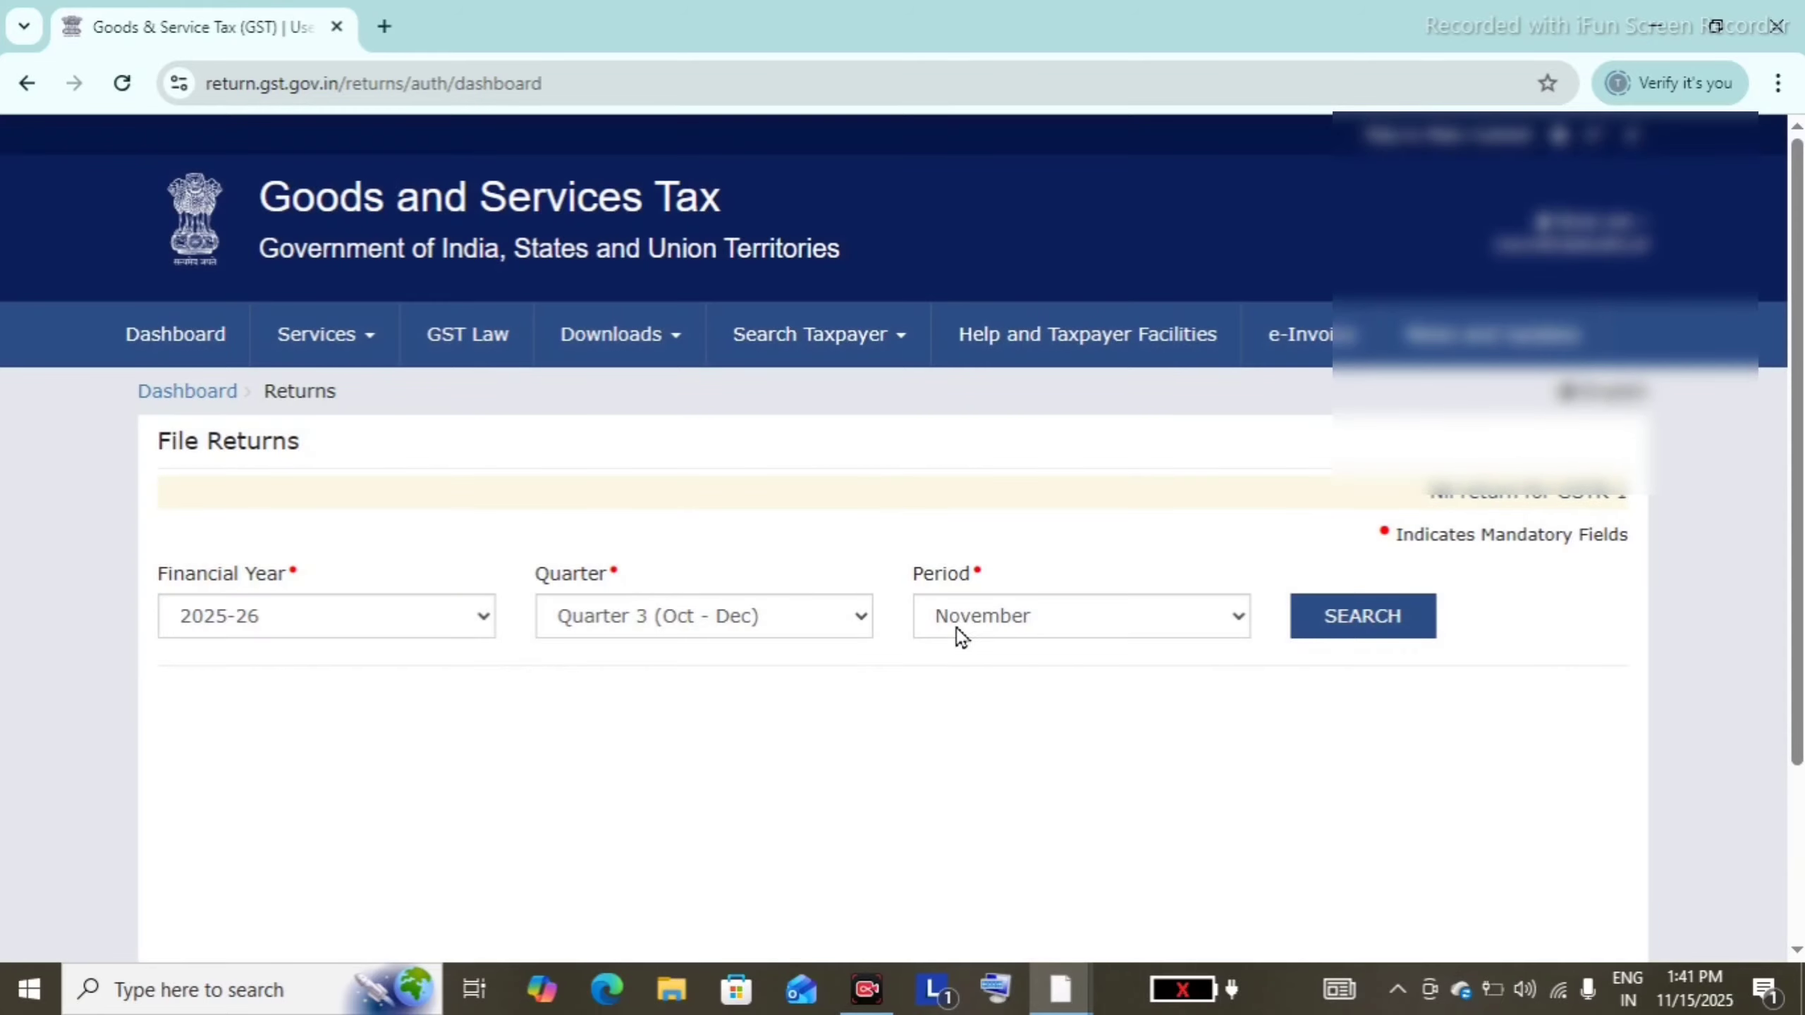
left_click(957, 621)
left_click(956, 657)
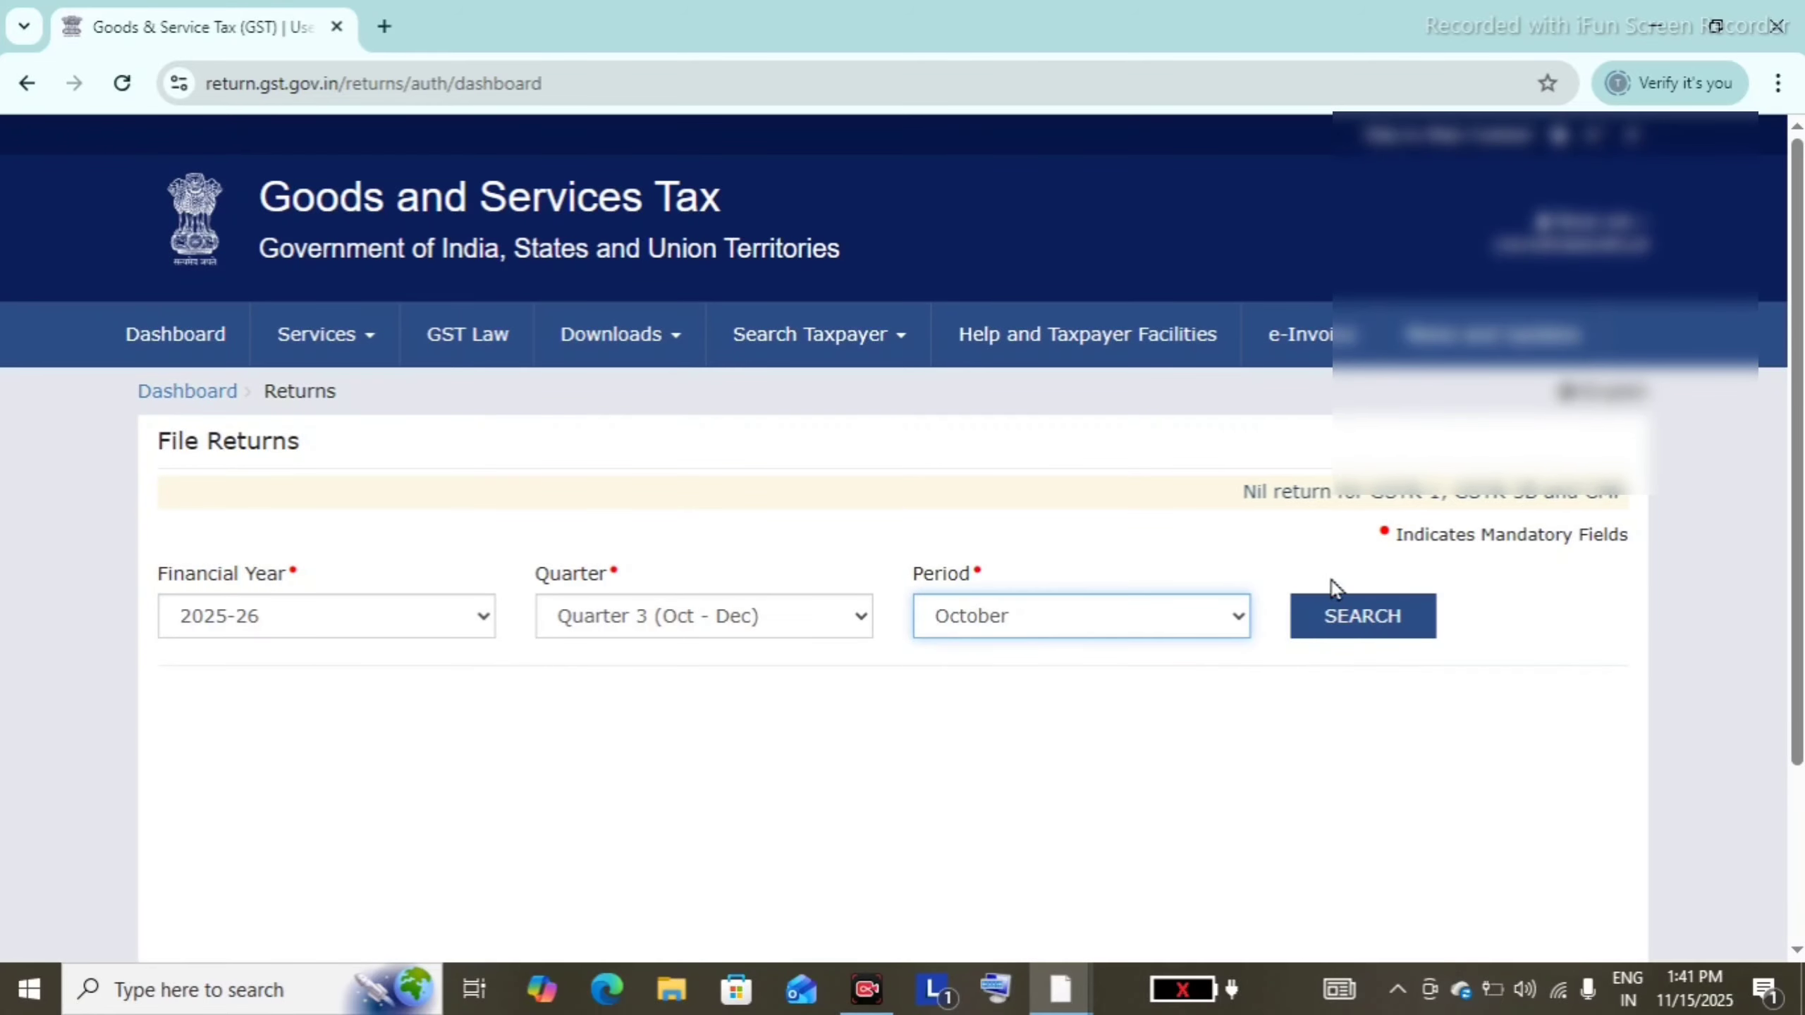
left_click(1328, 615)
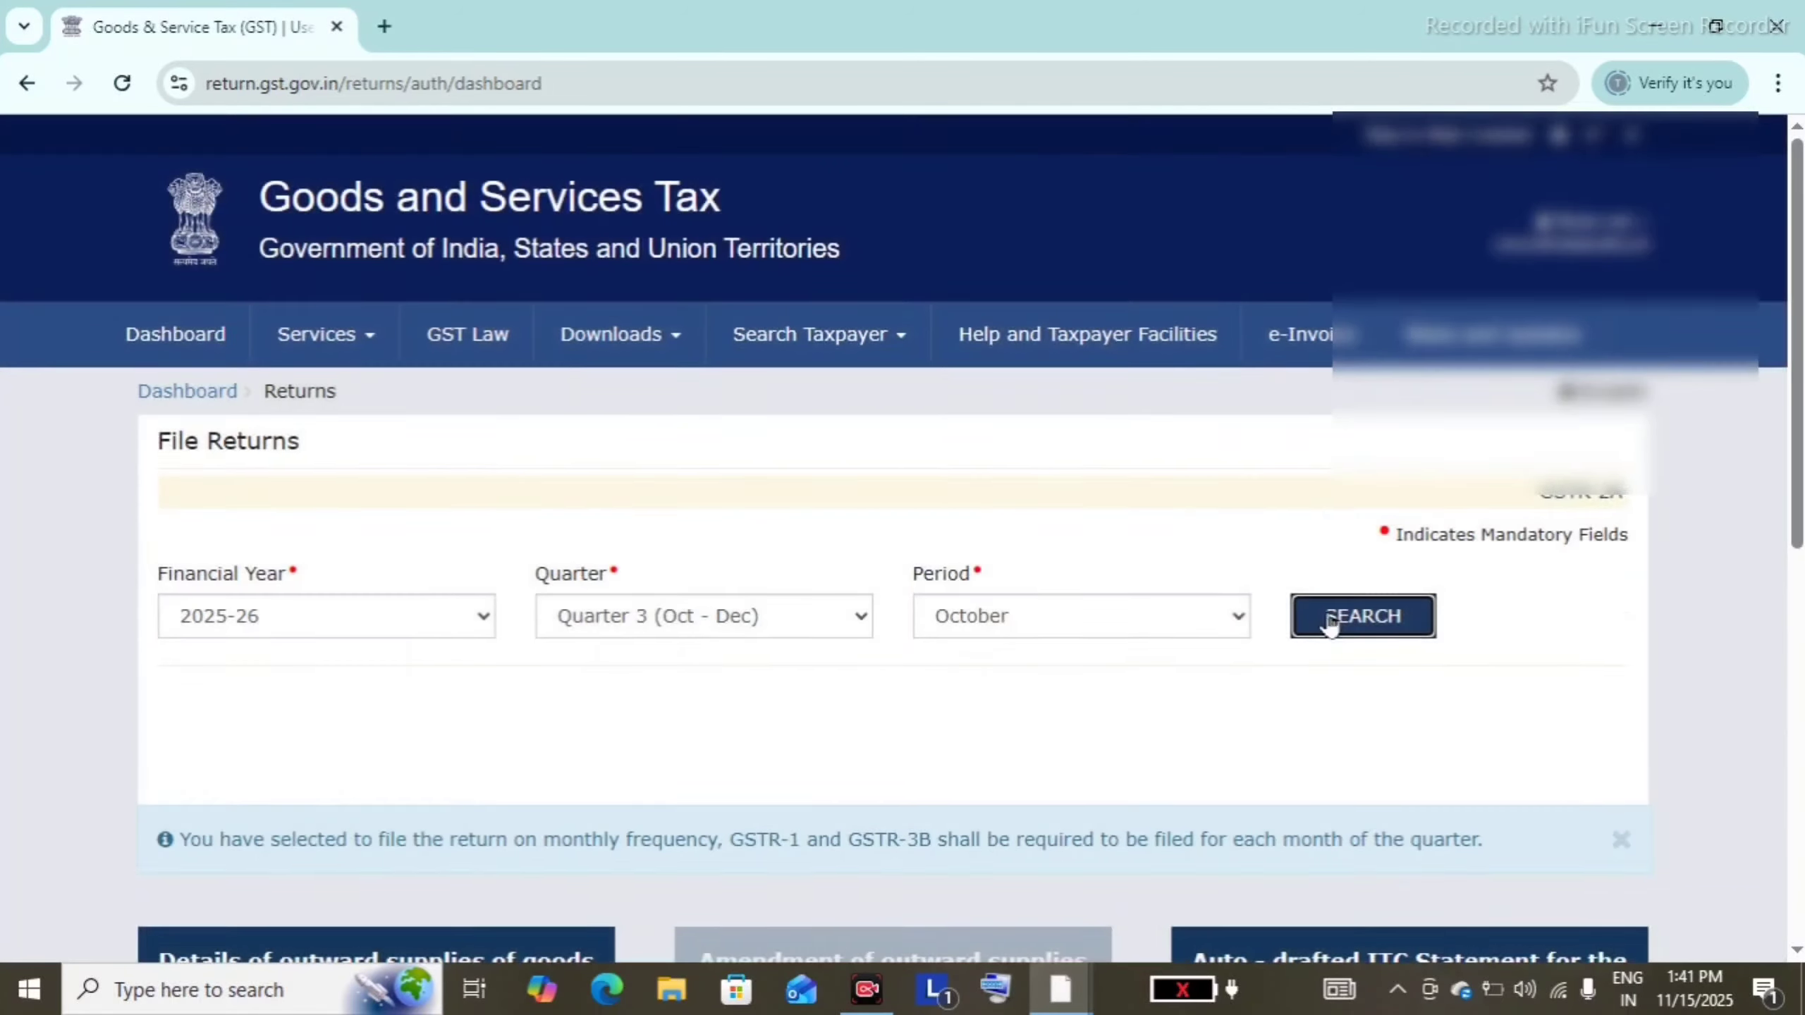
scroll(1327, 614, "down", 2)
scroll(1328, 616, "down", 8)
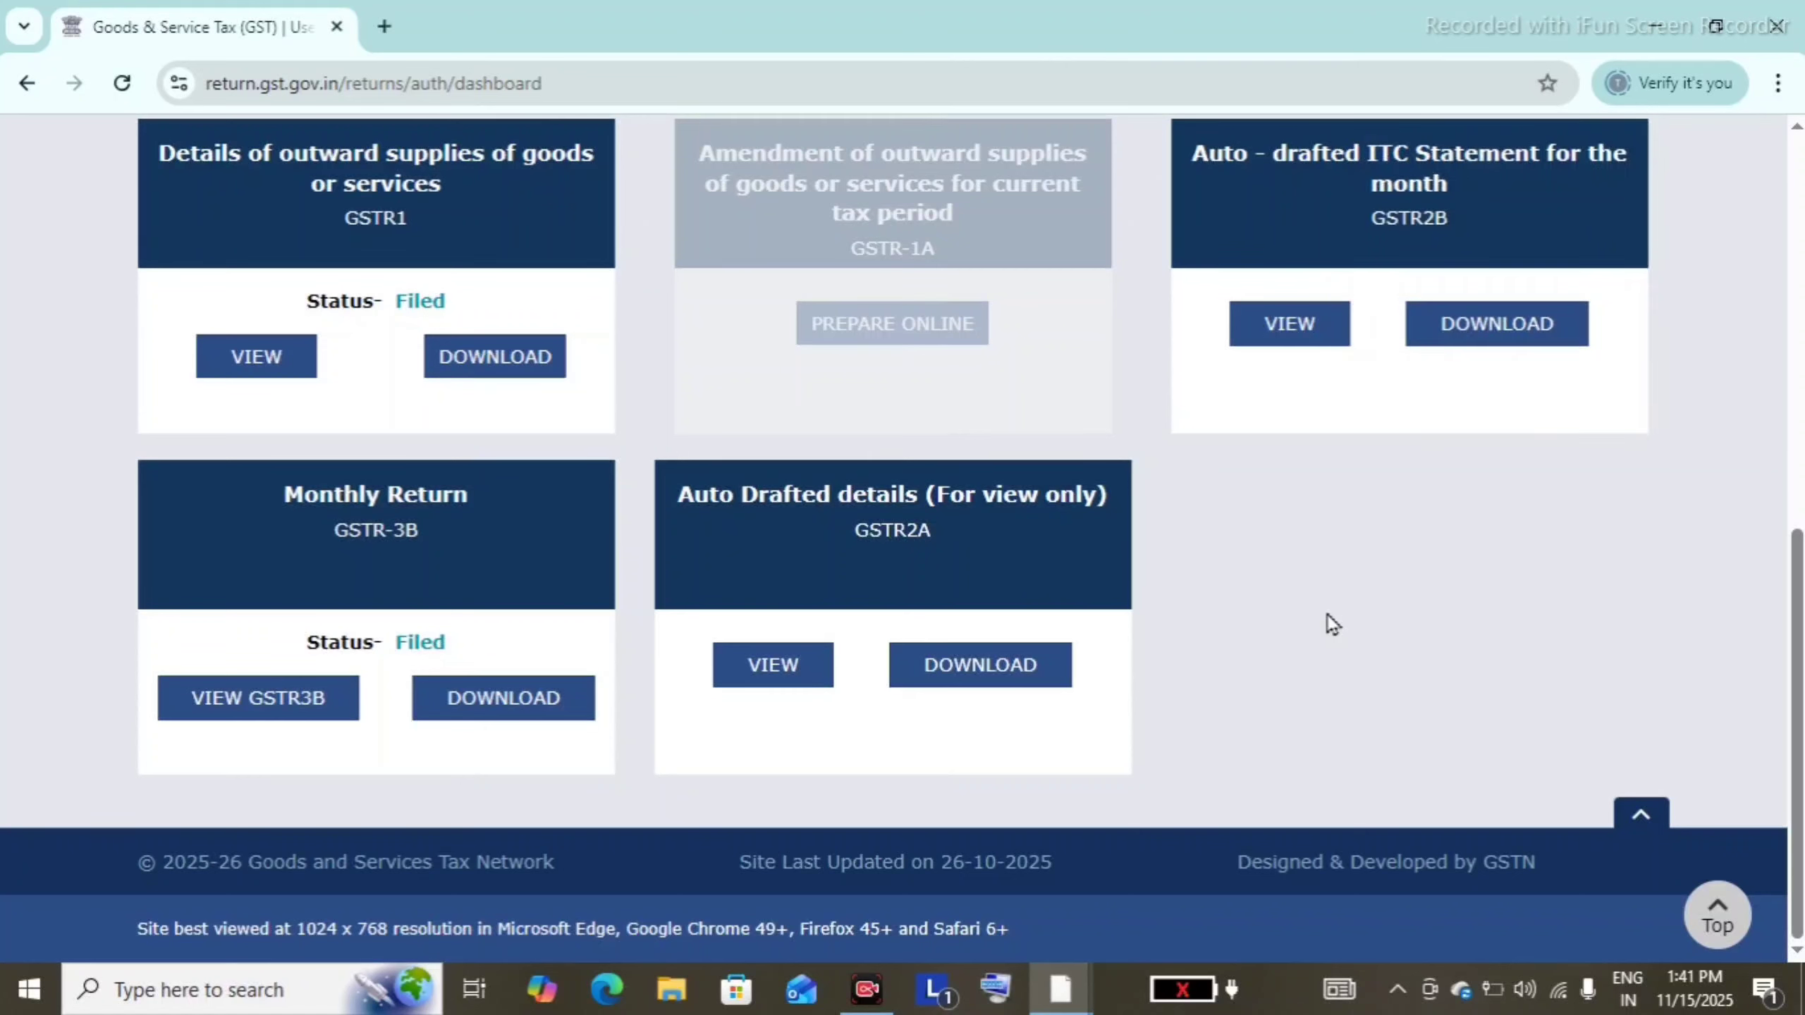